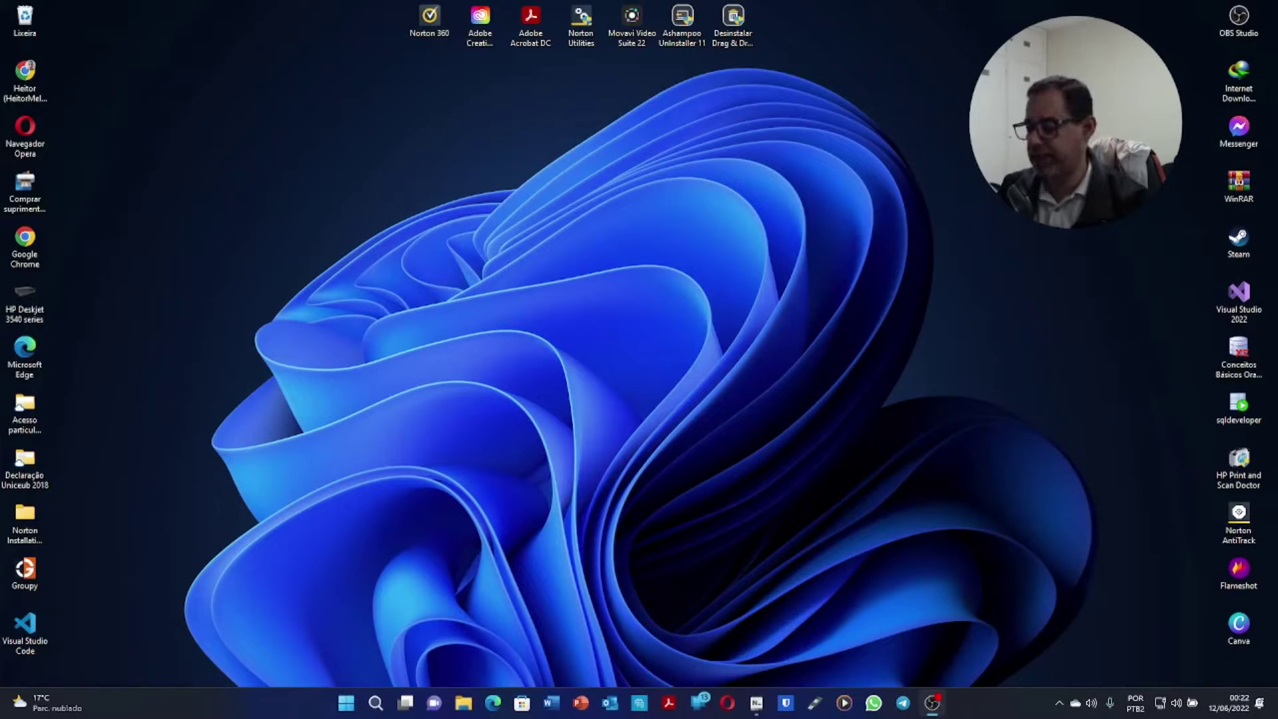
Step: Search Google for Ventoy in the Opera browser, view its download page, and close the browser
{"action": "left_click", "coordinate": [722, 706]}
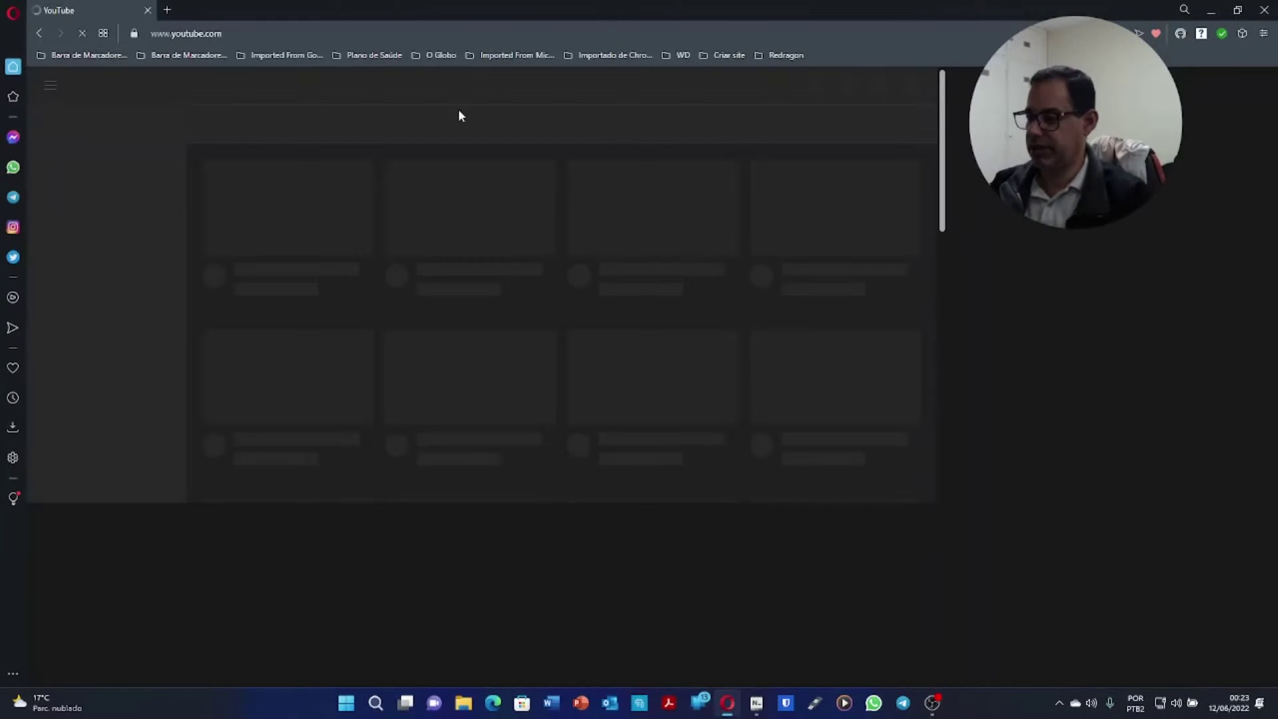
{"action": "left_click", "coordinate": [271, 33]}
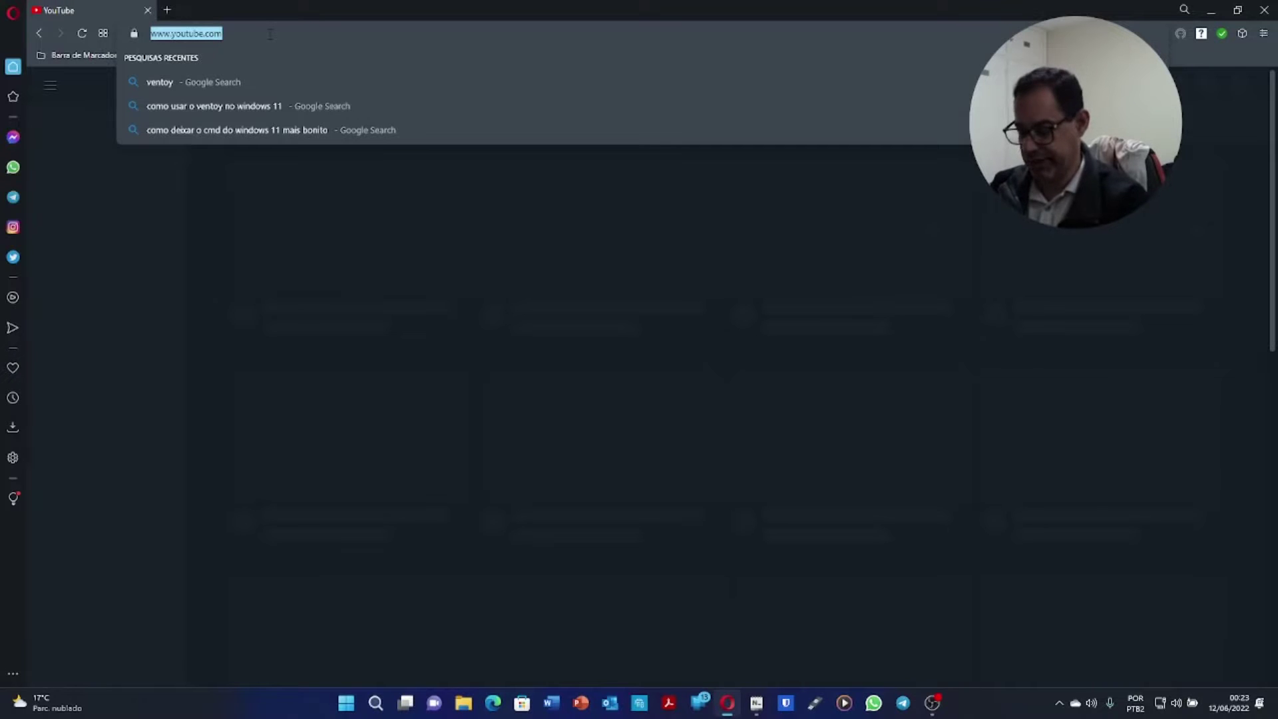
{"action": "type", "text": "Vento"}
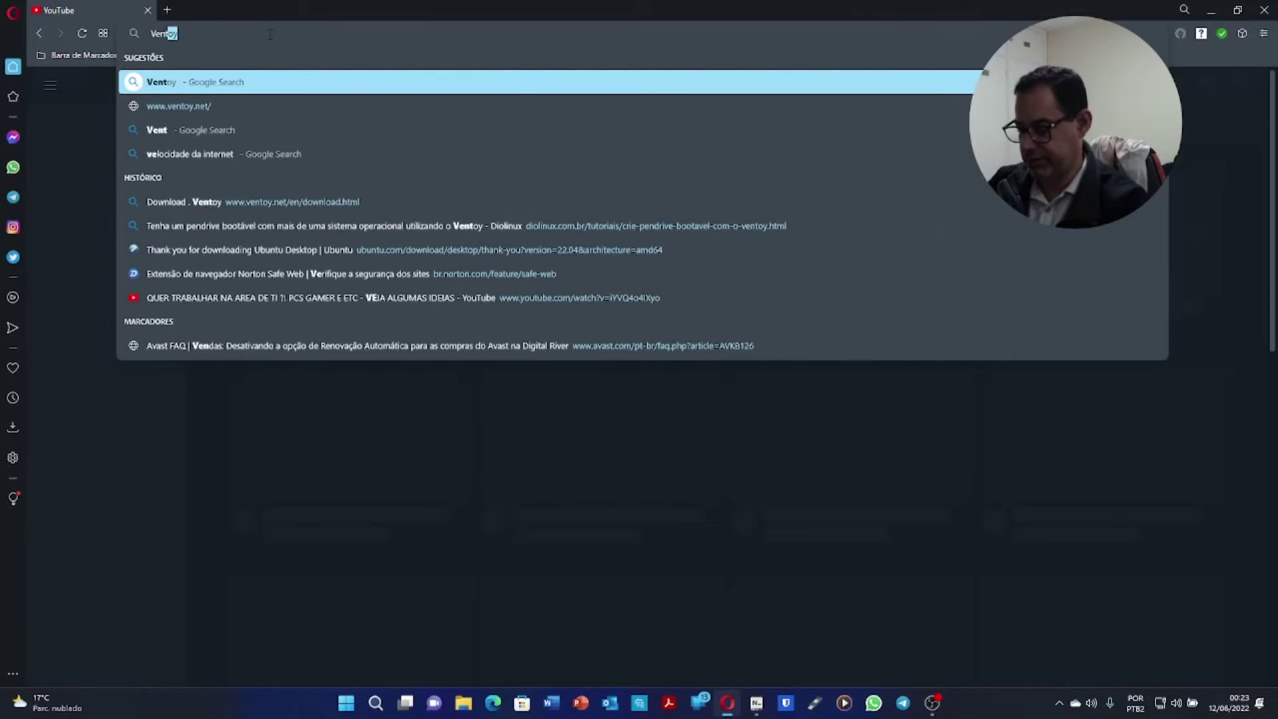
{"action": "type", "text": "y"}
{"action": "key", "text": "Return"}
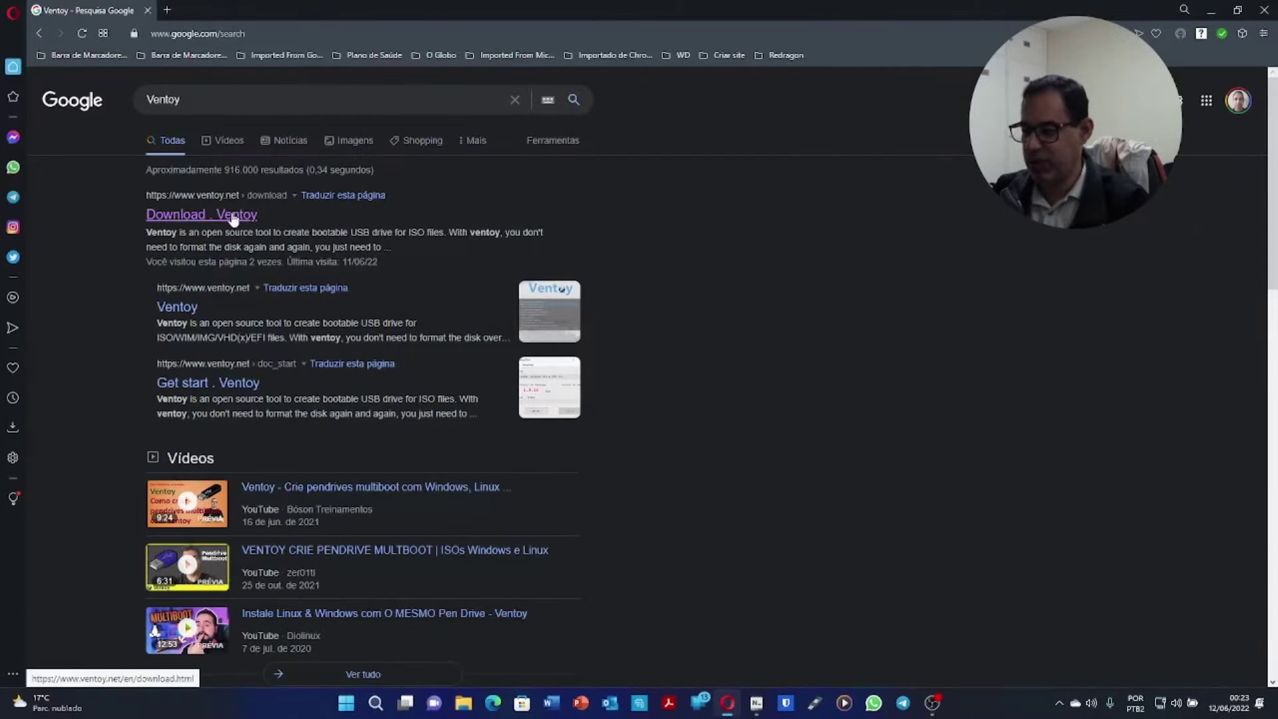
{"action": "left_click", "coordinate": [232, 216]}
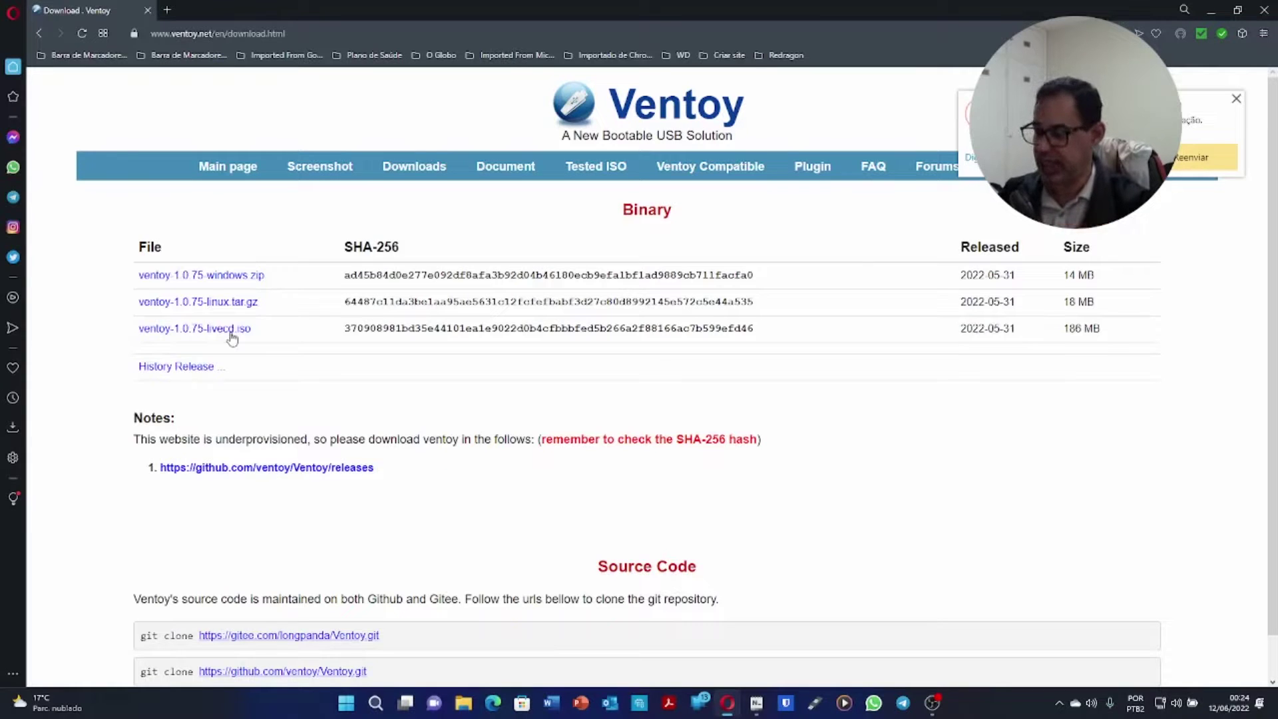
{"action": "left_click", "coordinate": [1237, 99]}
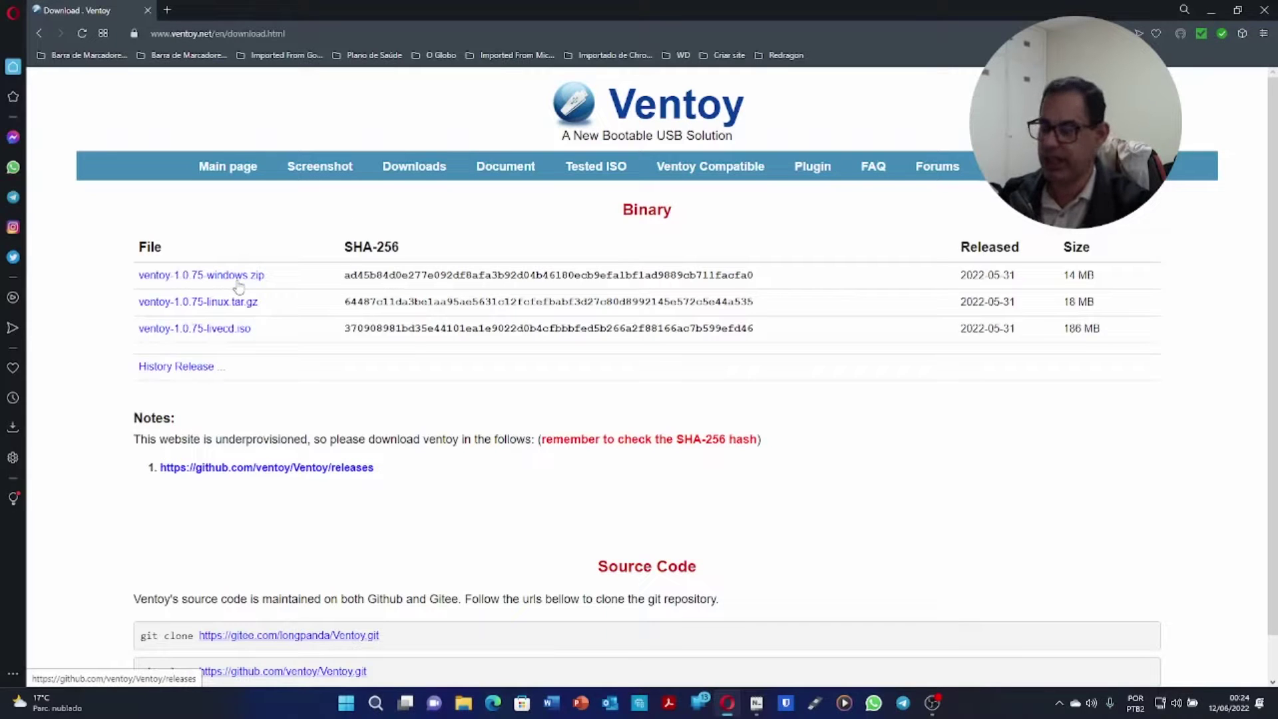
{"action": "left_click", "coordinate": [1265, 11]}
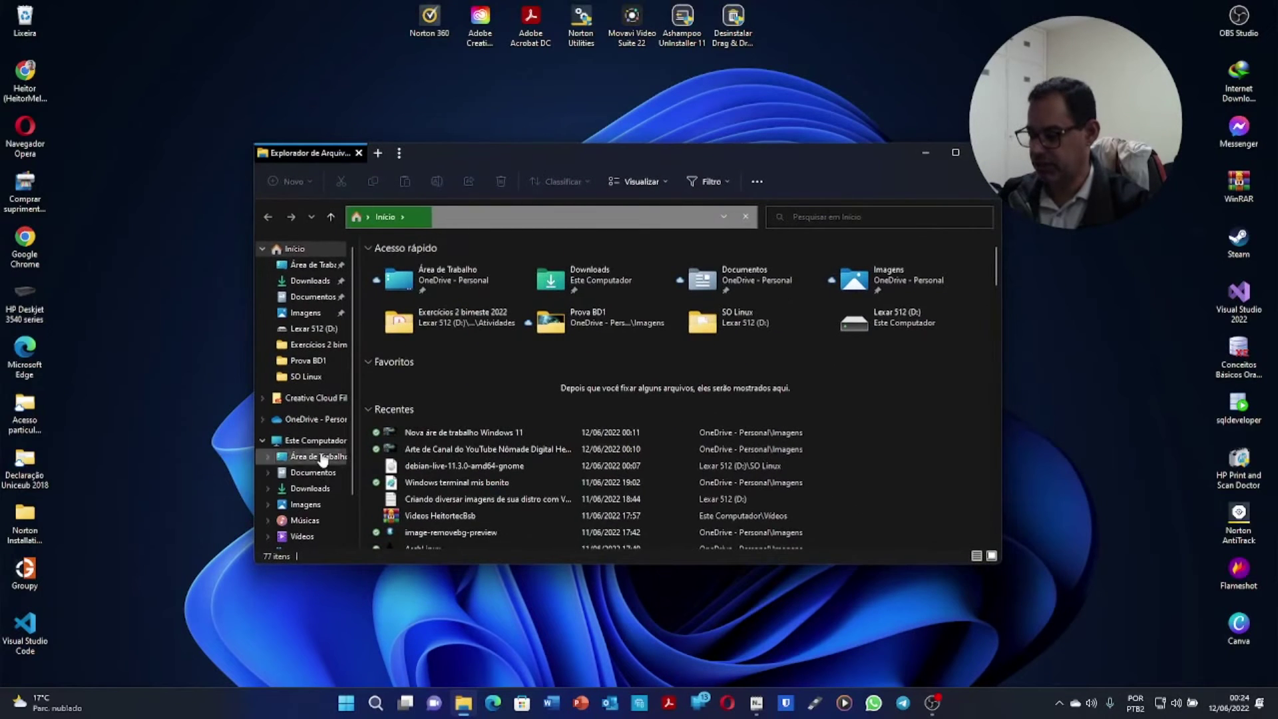
Step: Browse the Lexar 512 (D:) drive in File Explorer to the area with the Windows folders
{"action": "scroll", "coordinate": [325, 453], "scroll_direction": "down", "scroll_amount": 2}
{"action": "left_click", "coordinate": [323, 393]}
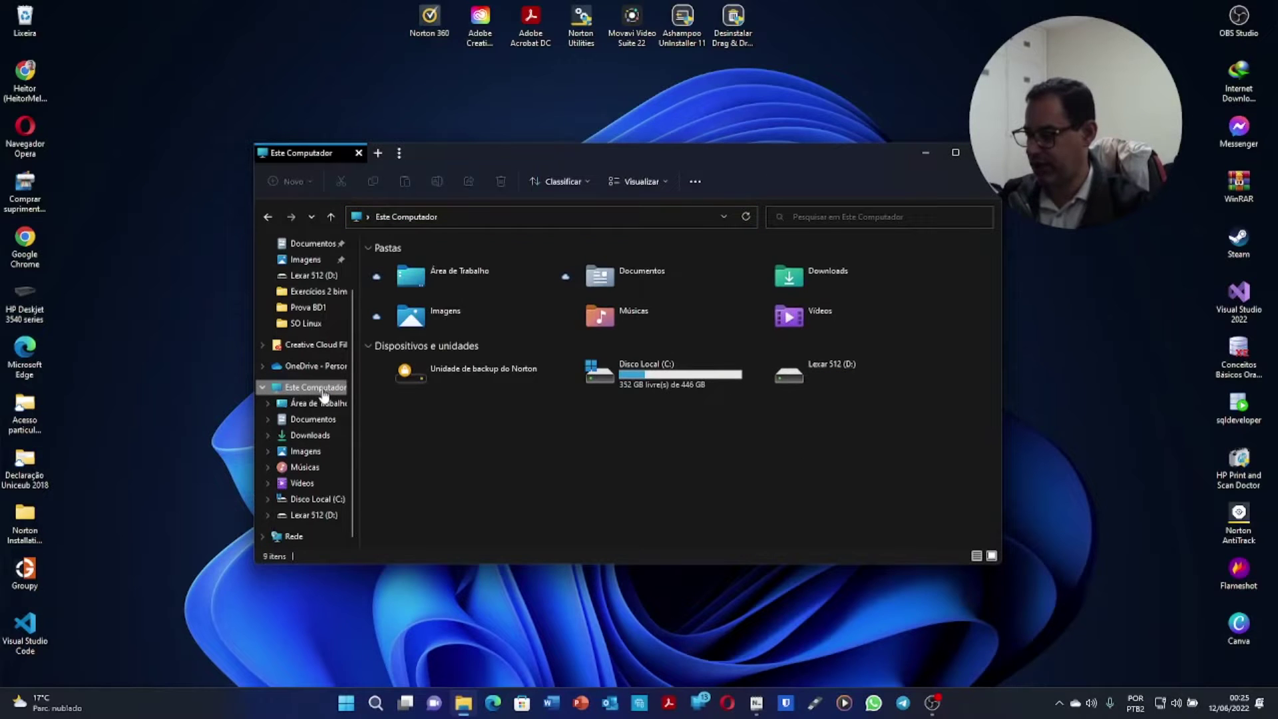
{"action": "double_click", "coordinate": [785, 373]}
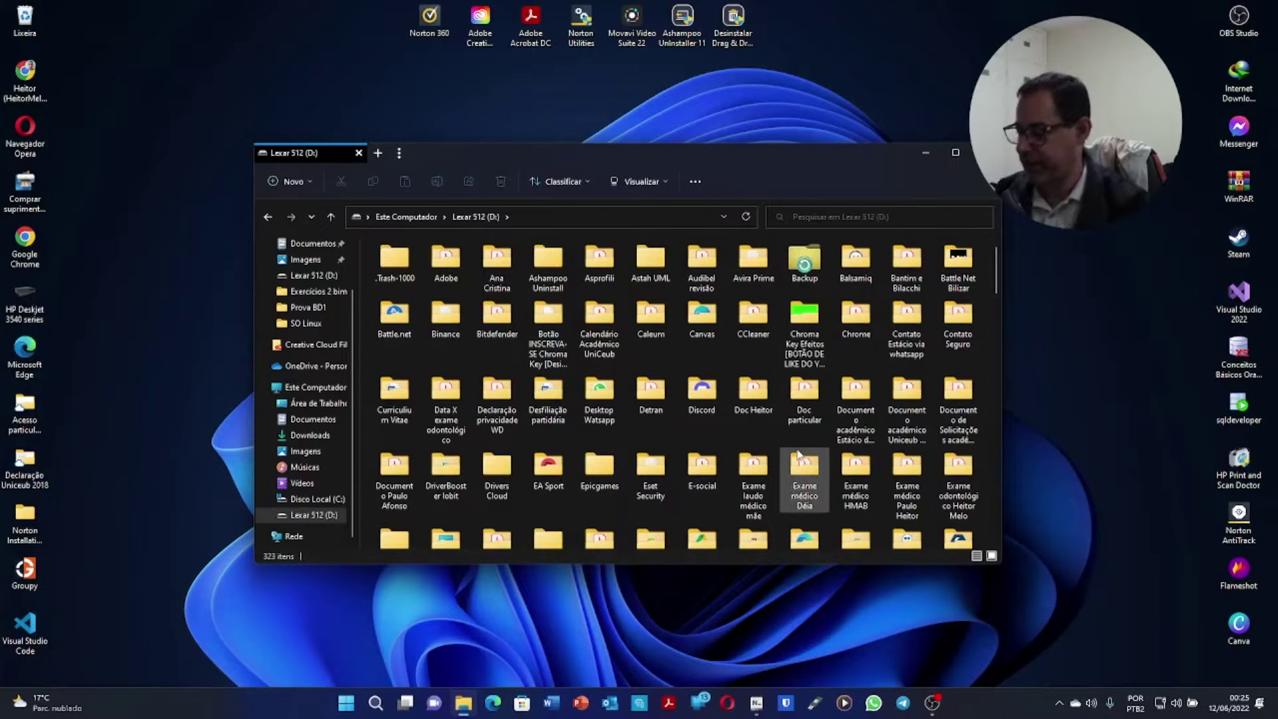
{"action": "scroll", "coordinate": [801, 449], "scroll_direction": "down", "scroll_amount": 15}
{"action": "scroll", "coordinate": [801, 449], "scroll_direction": "down", "scroll_amount": 3}
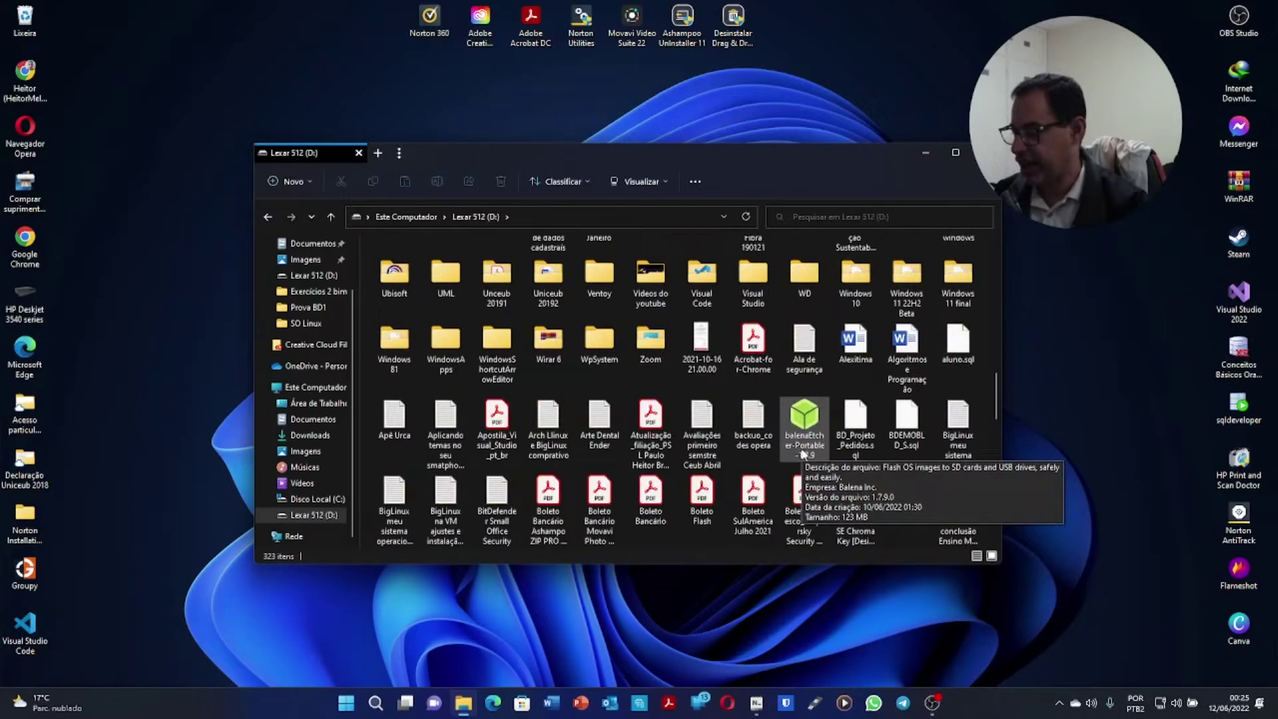
Step: Launch Calculadora and move the File Explorer window aside so both windows are side by side
{"action": "left_click", "coordinate": [376, 704]}
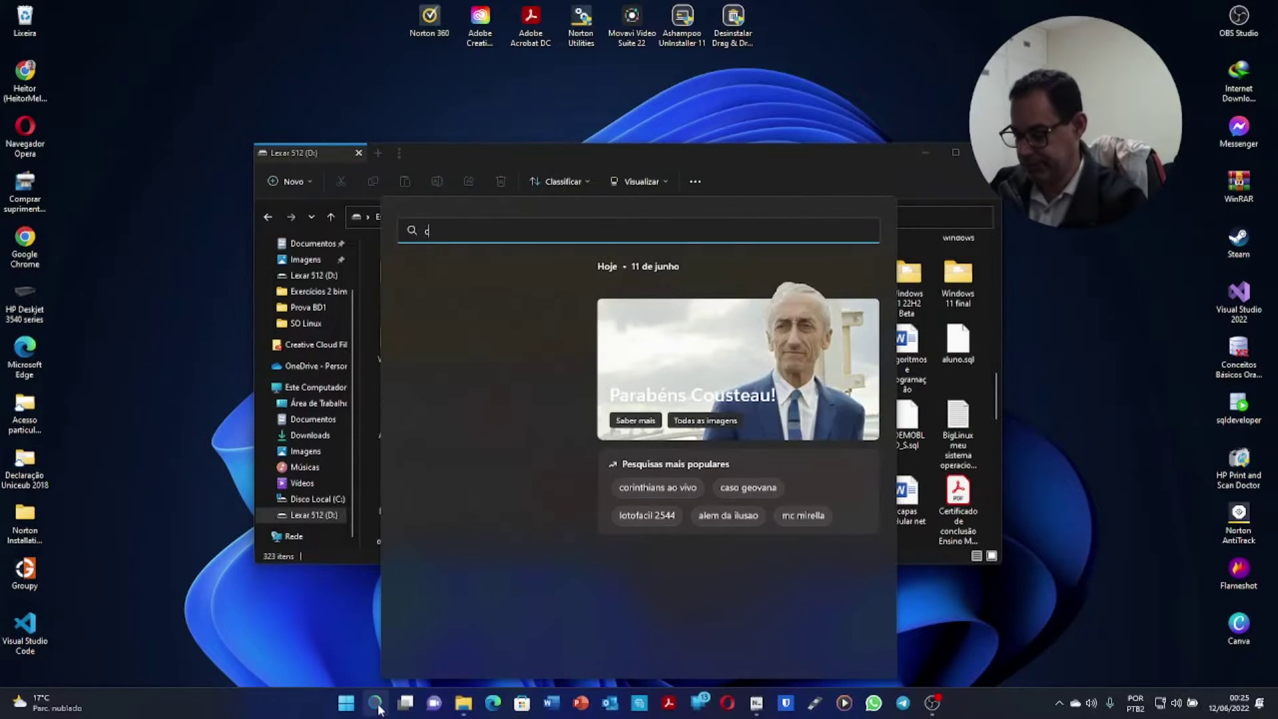
{"action": "type", "text": "calc"}
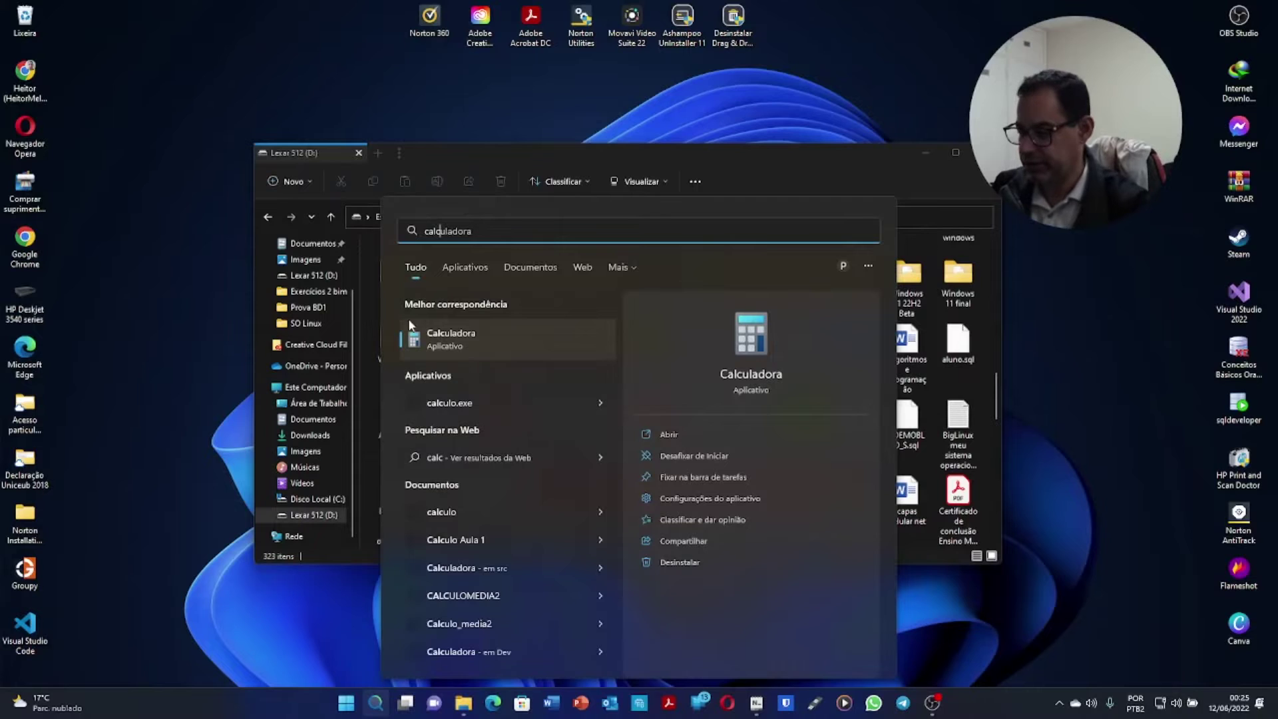
{"action": "left_click", "coordinate": [431, 343]}
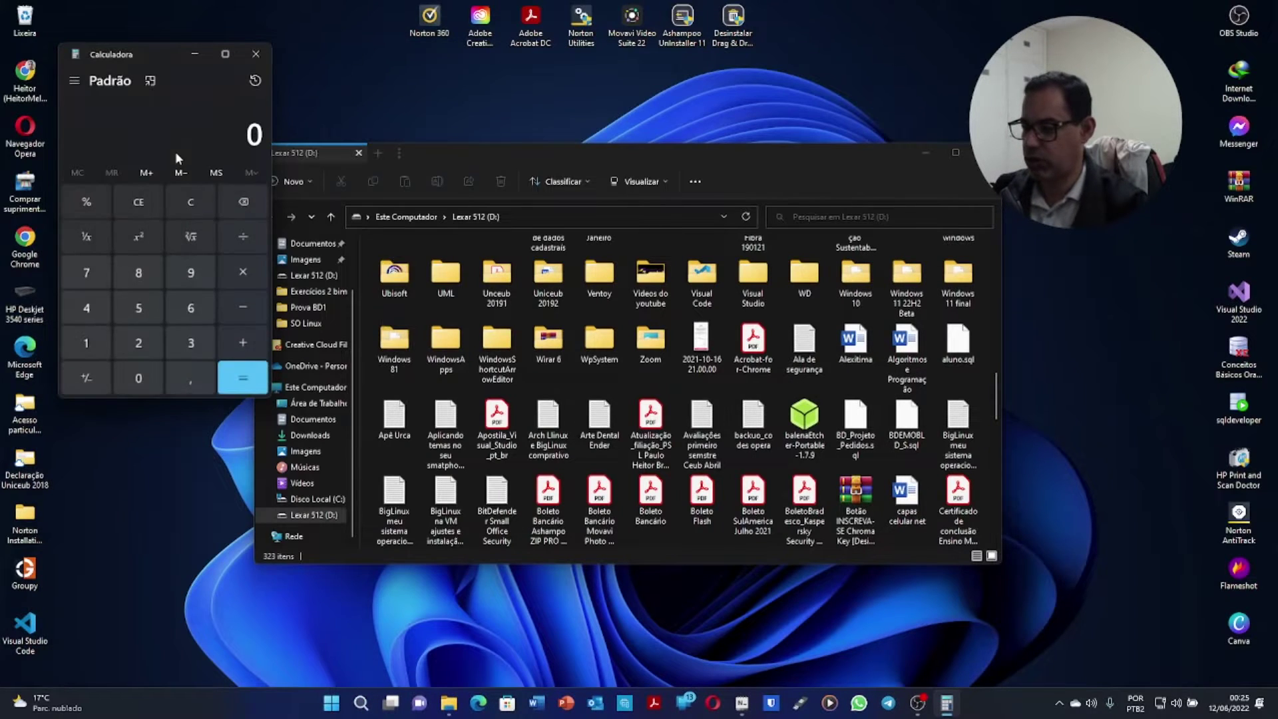
{"action": "left_click_drag", "start_coordinate": [508, 154], "coordinate": [615, 132]}
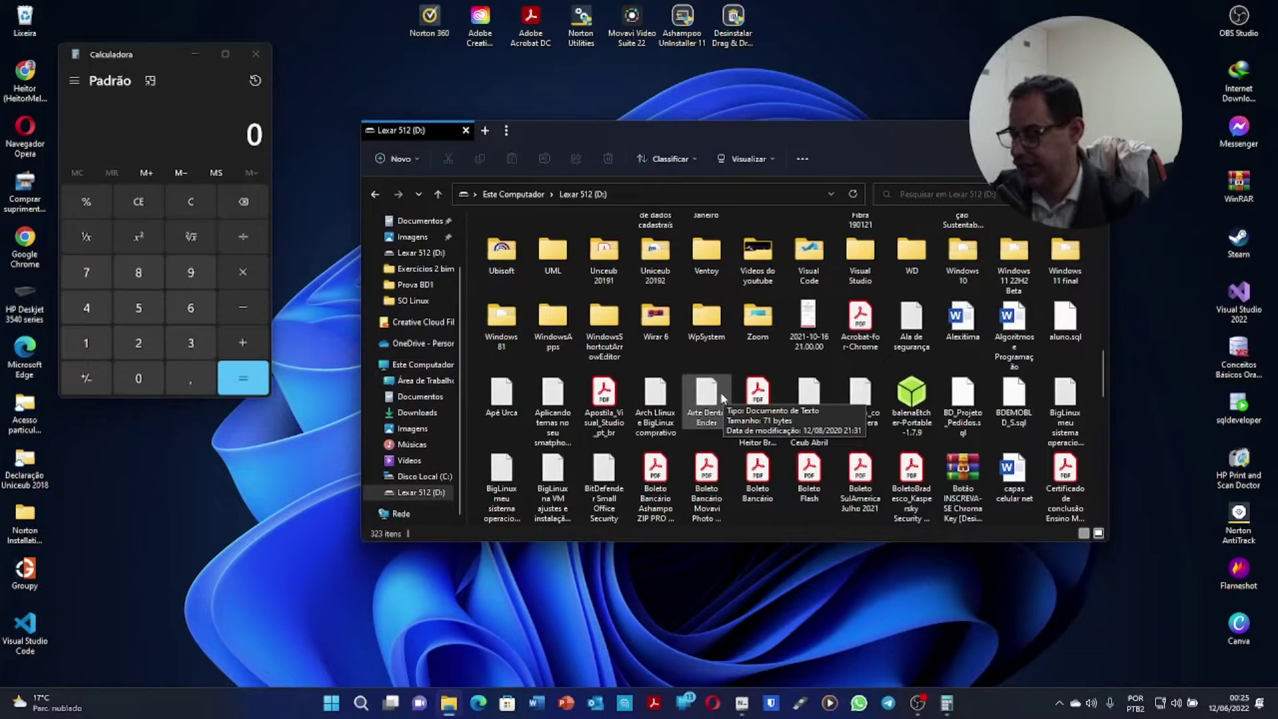
Step: Open the Windows 81 folder, select its ISO file, and start a sum in Calculadora with its size, 4,2
{"action": "left_click", "coordinate": [501, 328]}
{"action": "double_click", "coordinate": [500, 327]}
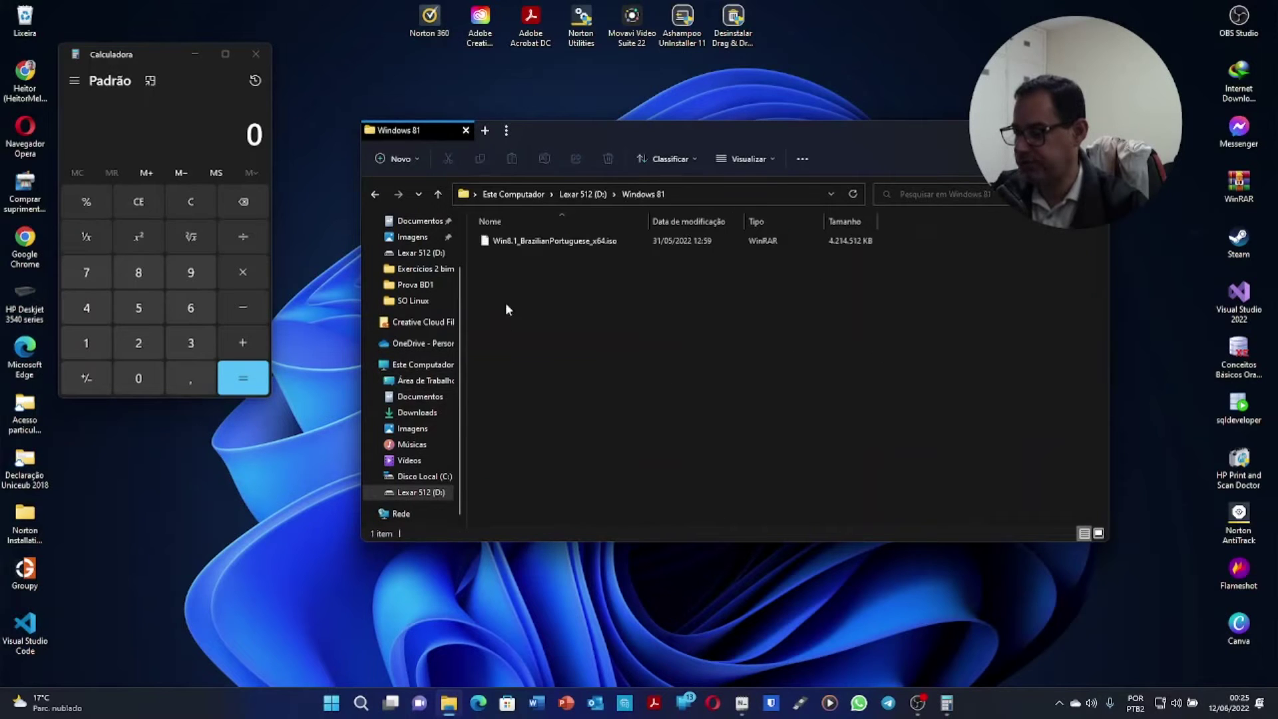
{"action": "left_click", "coordinate": [542, 243]}
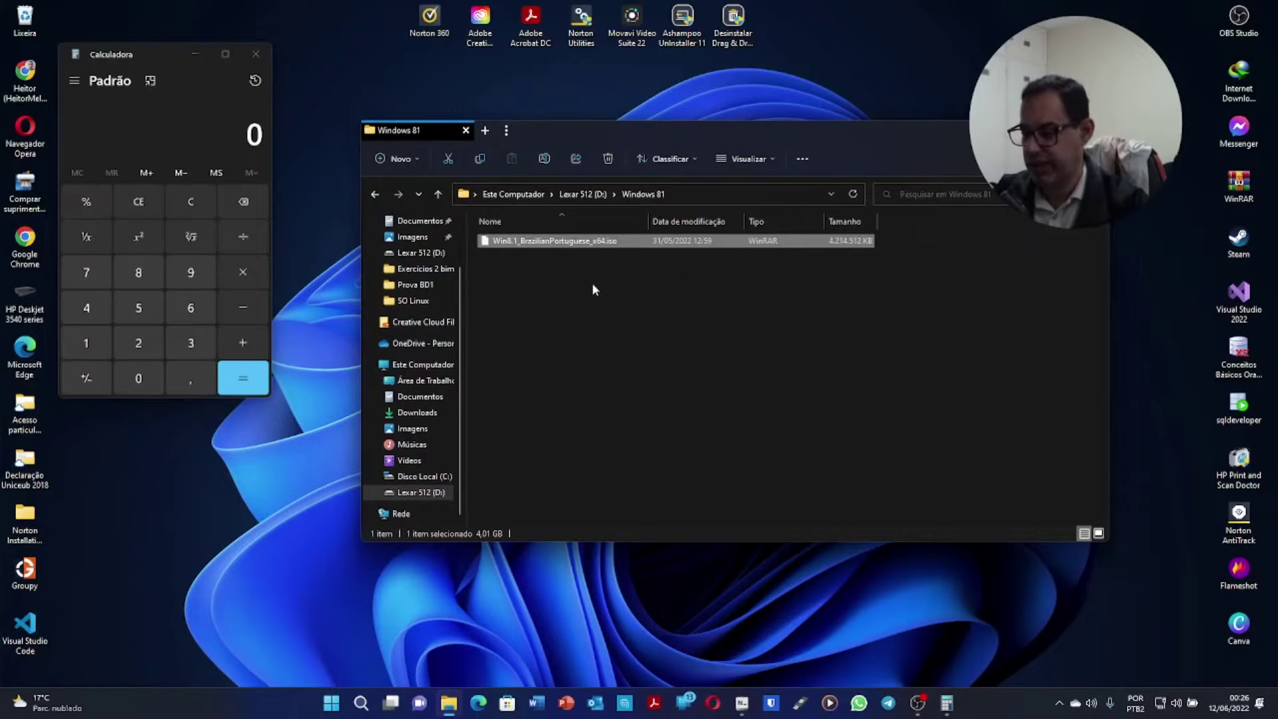
{"action": "left_click", "coordinate": [86, 312]}
{"action": "left_click", "coordinate": [192, 378]}
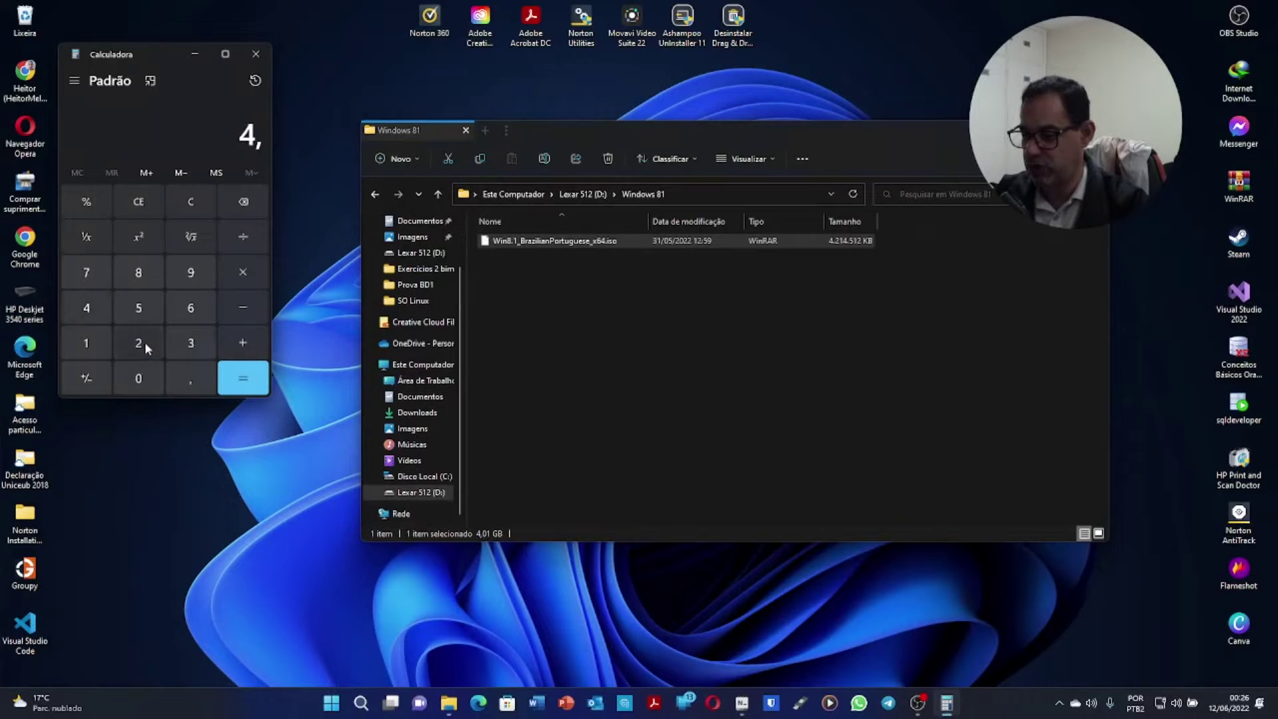
{"action": "left_click", "coordinate": [144, 342]}
{"action": "left_click", "coordinate": [246, 344]}
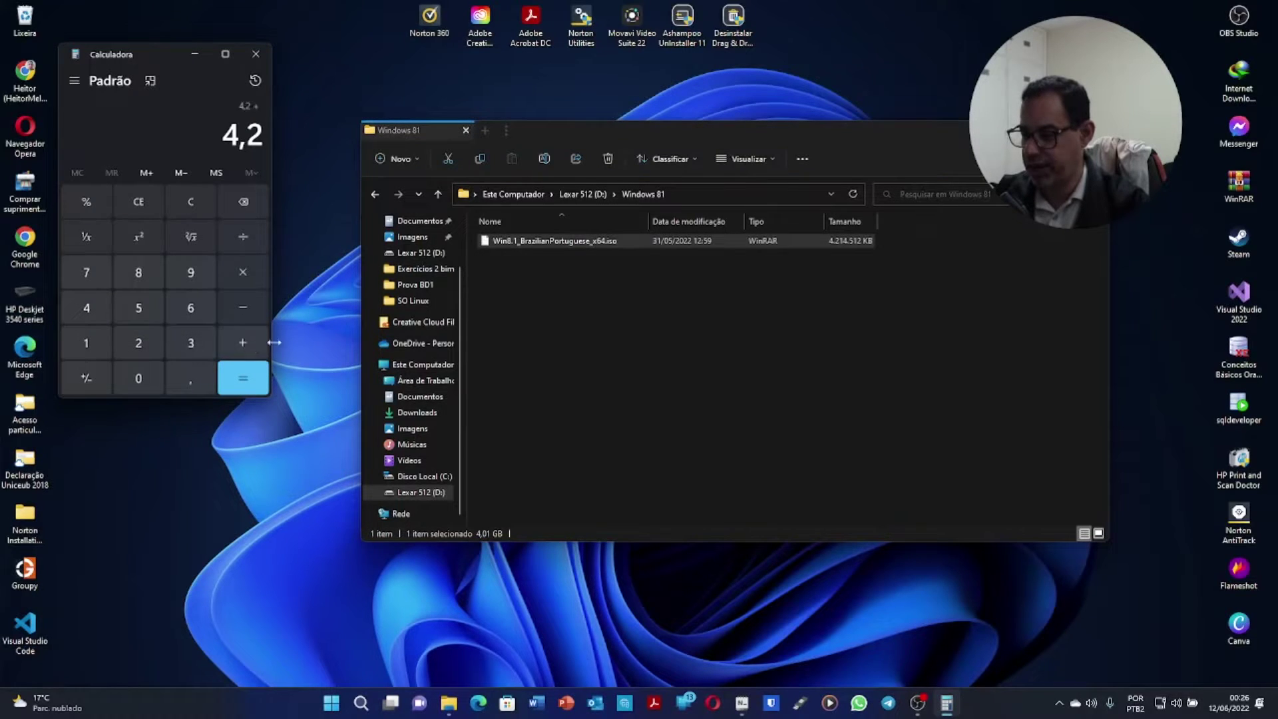
Step: Open the Windows 10 folder on the Lexar drive and add the ISO size, 4,3, to the sum in Calculadora
{"action": "left_click", "coordinate": [375, 194]}
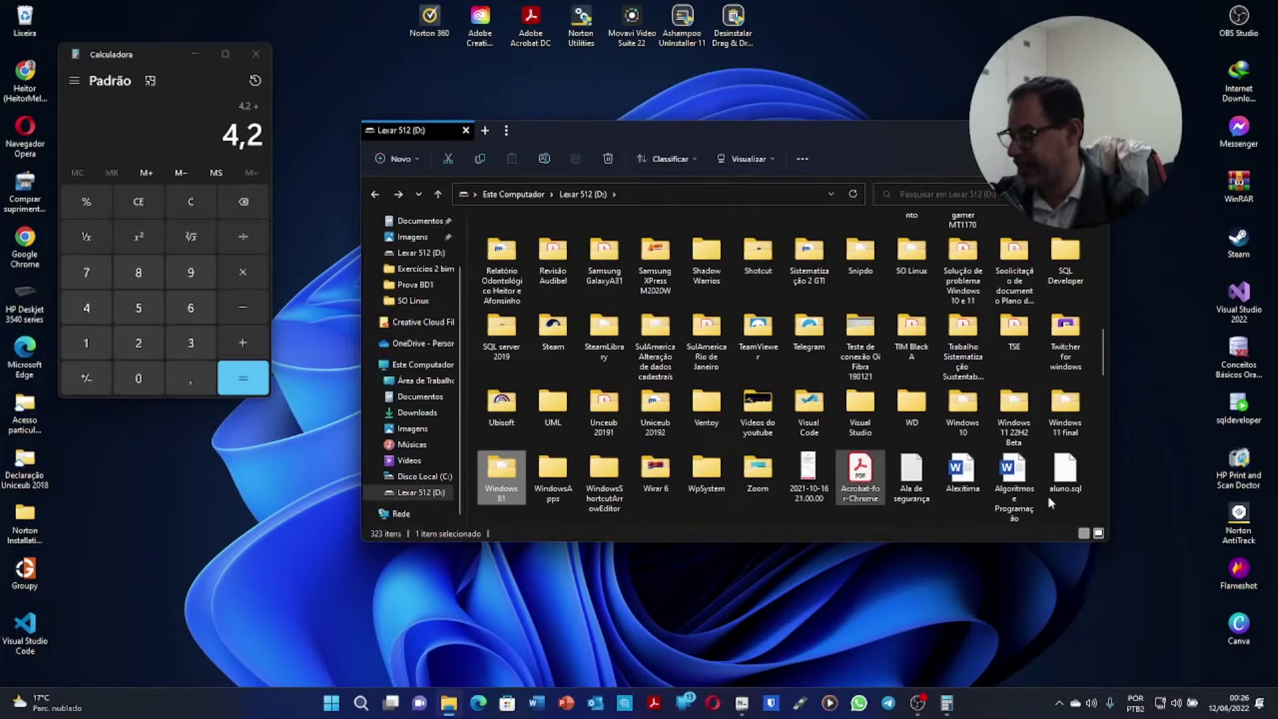
{"action": "double_click", "coordinate": [967, 406]}
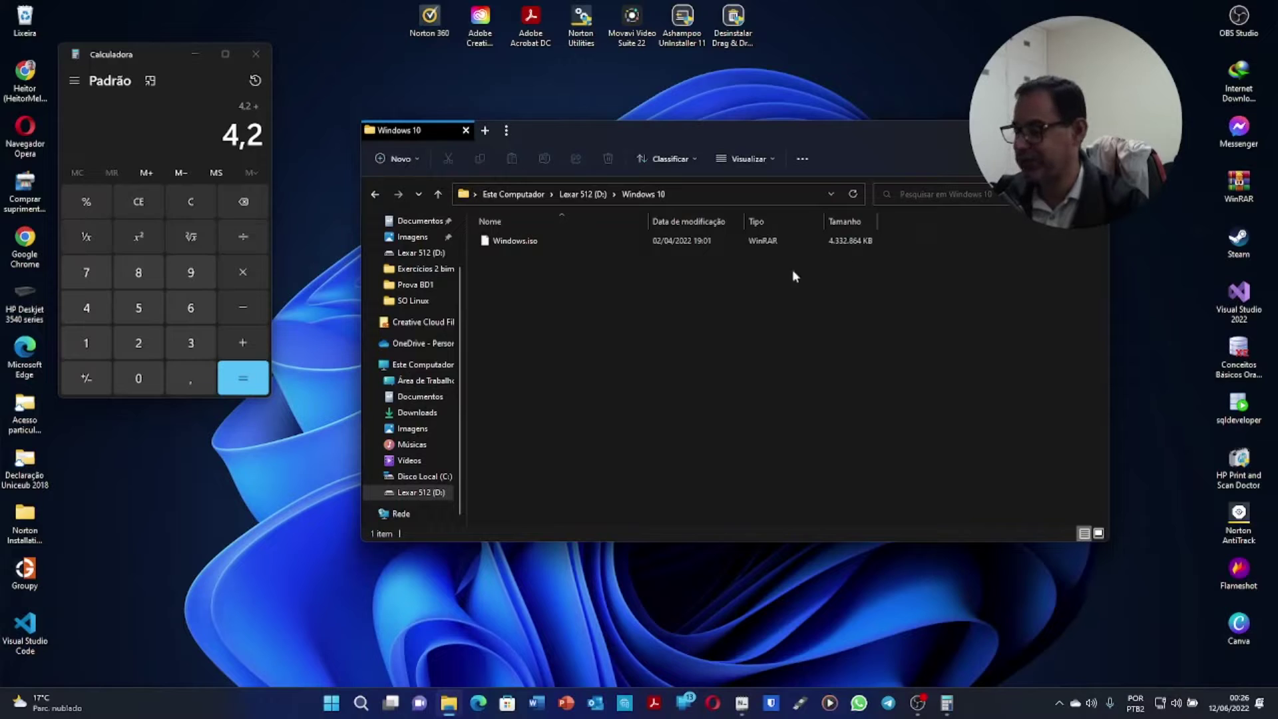
{"action": "left_click", "coordinate": [86, 306]}
{"action": "left_click", "coordinate": [188, 376]}
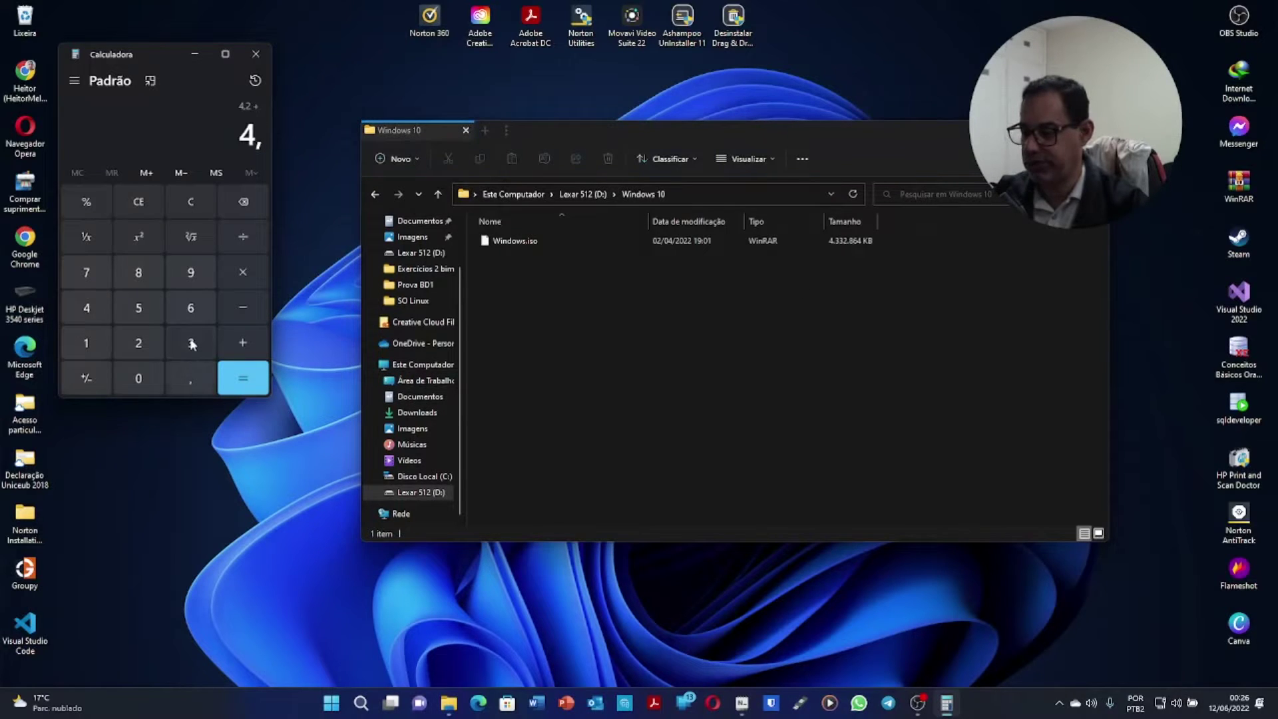
{"action": "left_click", "coordinate": [191, 343]}
{"action": "left_click", "coordinate": [243, 343]}
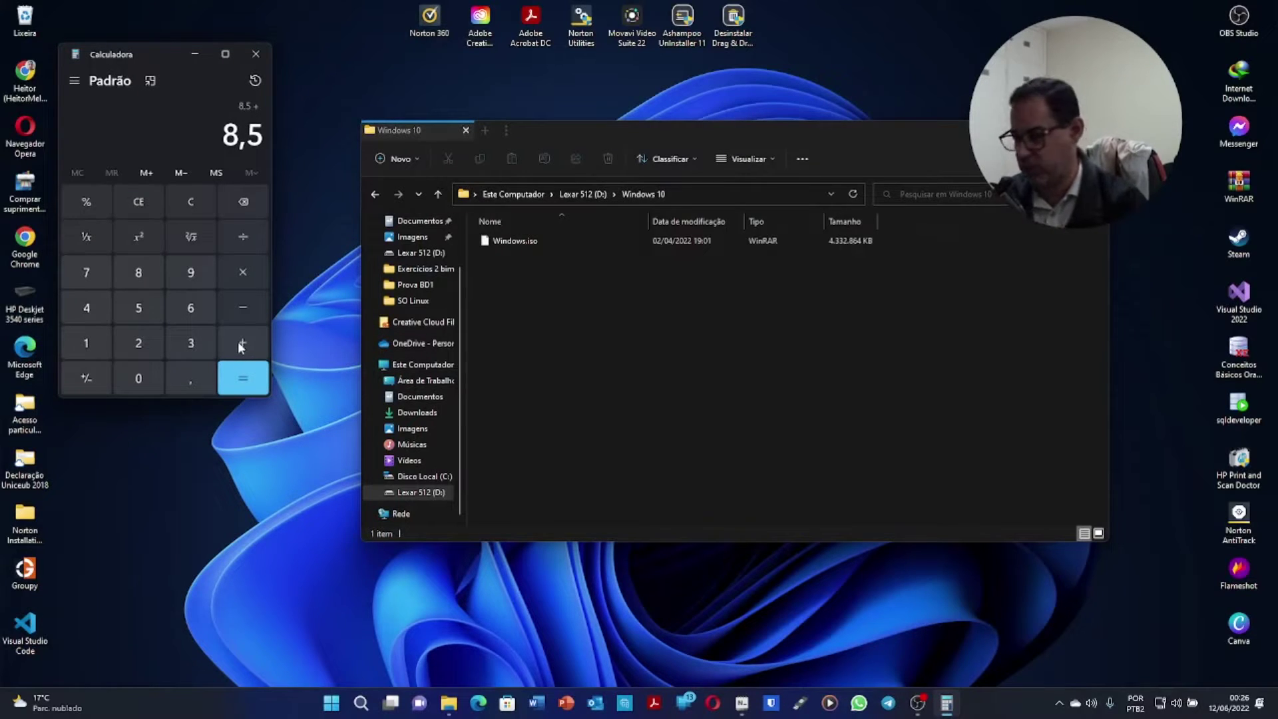
Step: Examine the contents of the Windows 11 final folder and return to the Lexar drive's folder list
{"action": "left_click", "coordinate": [374, 198]}
{"action": "left_click", "coordinate": [374, 197]}
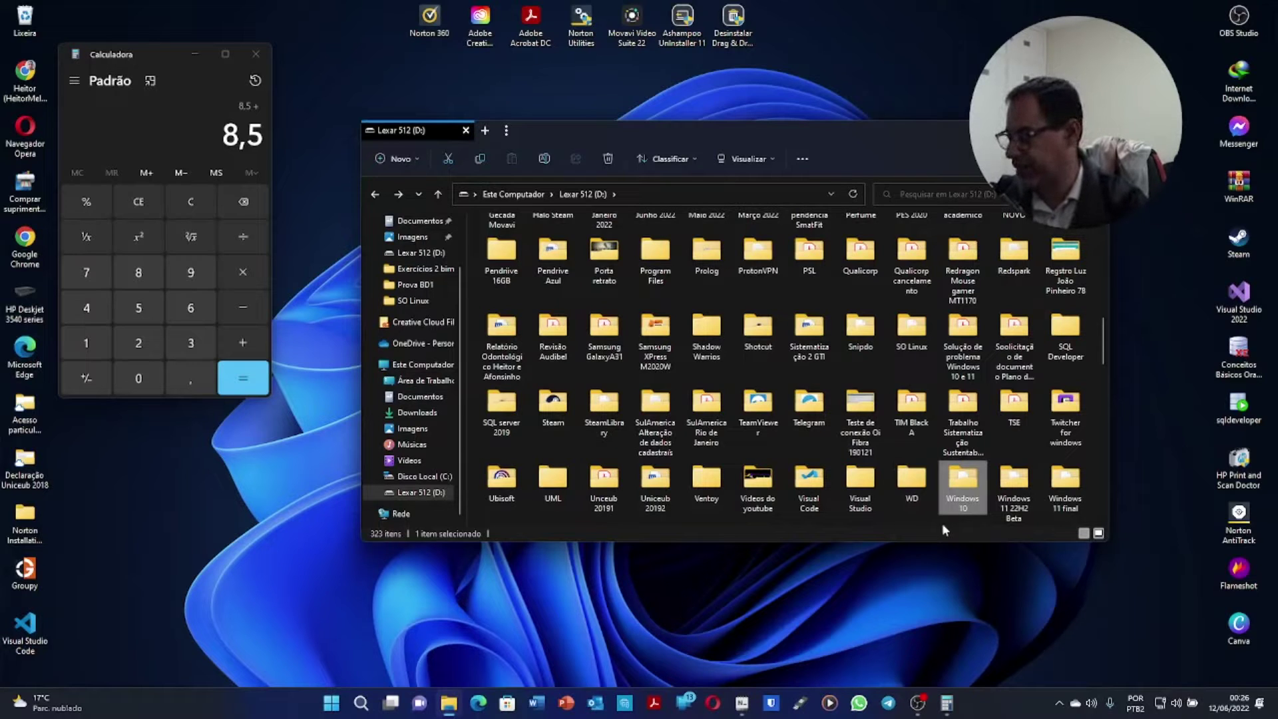
{"action": "double_click", "coordinate": [1060, 480]}
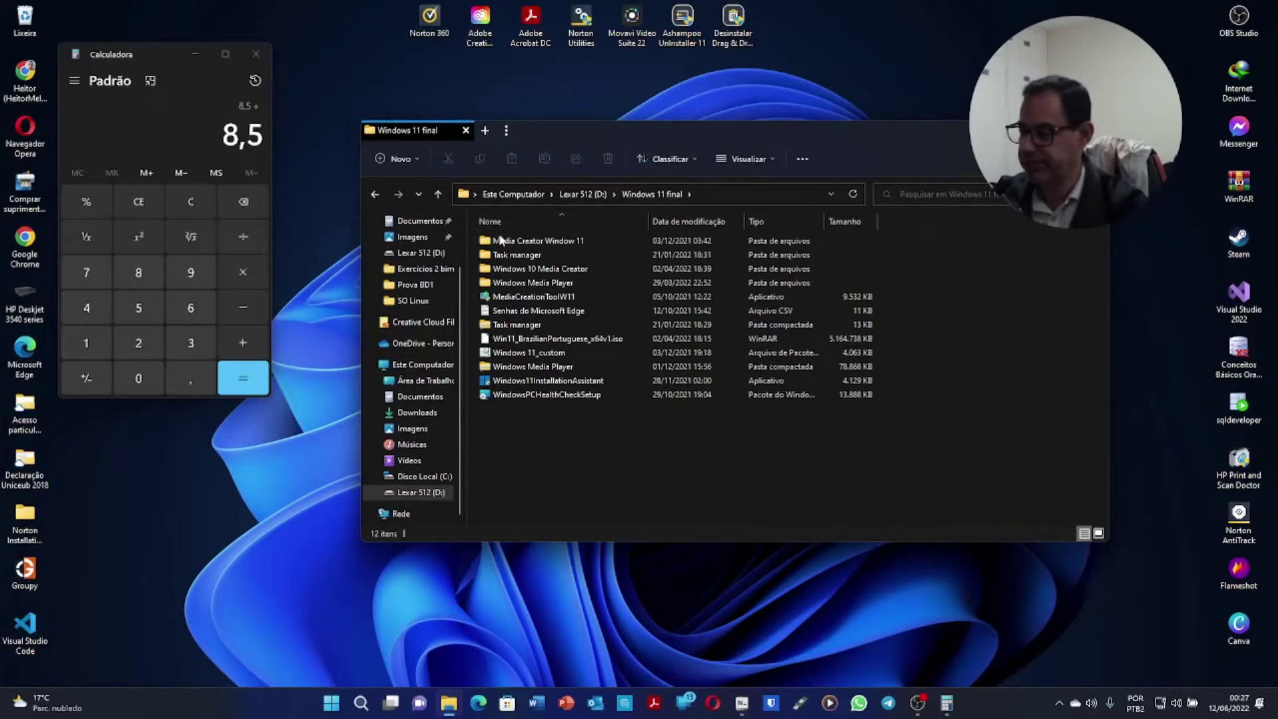
{"action": "left_click", "coordinate": [376, 195]}
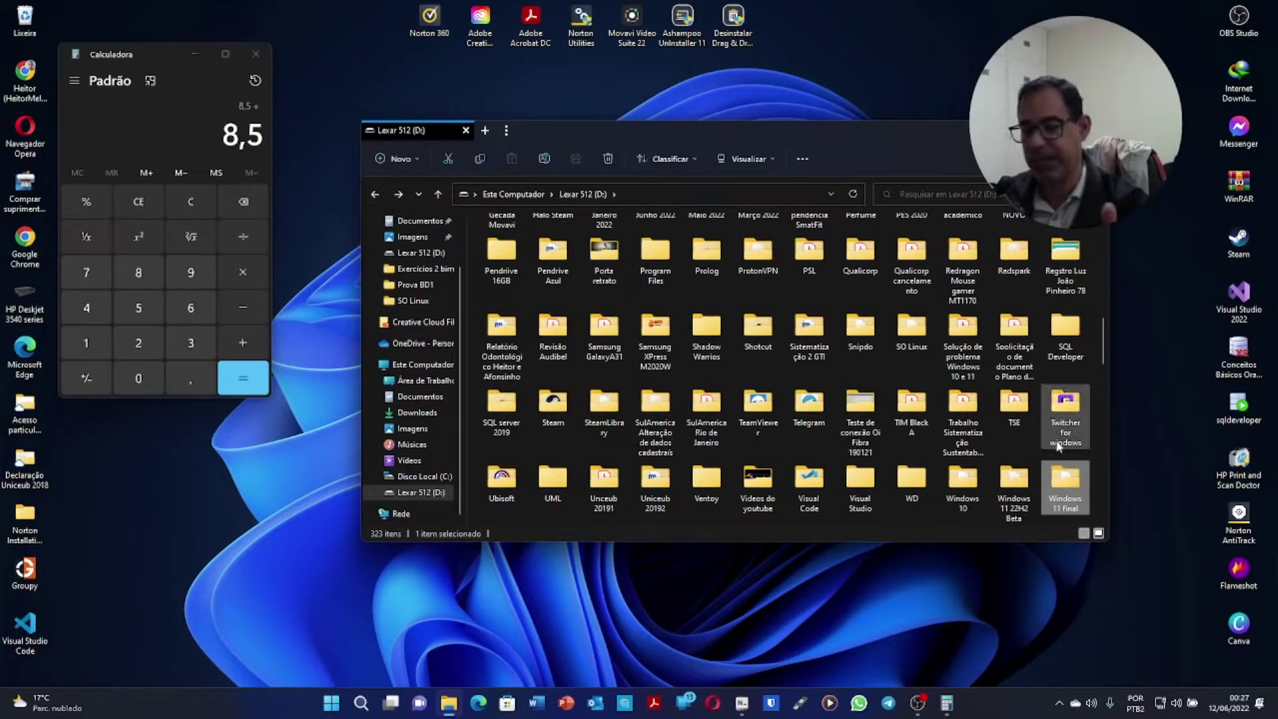
{"action": "mouse_move", "coordinate": [1059, 446]}
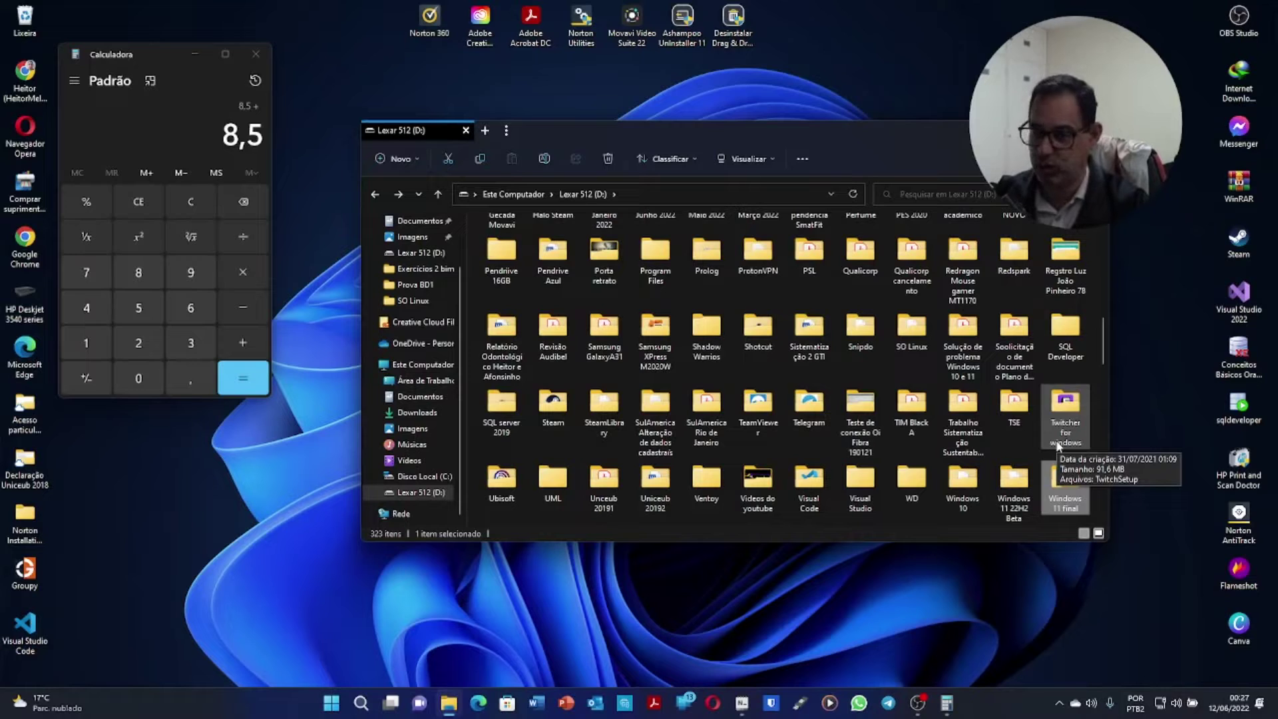
Step: Open the Windows 11 22H2 Beta folder, add the ISO size 4,6, calculate the total, and close Calculadora
{"action": "double_click", "coordinate": [1016, 477]}
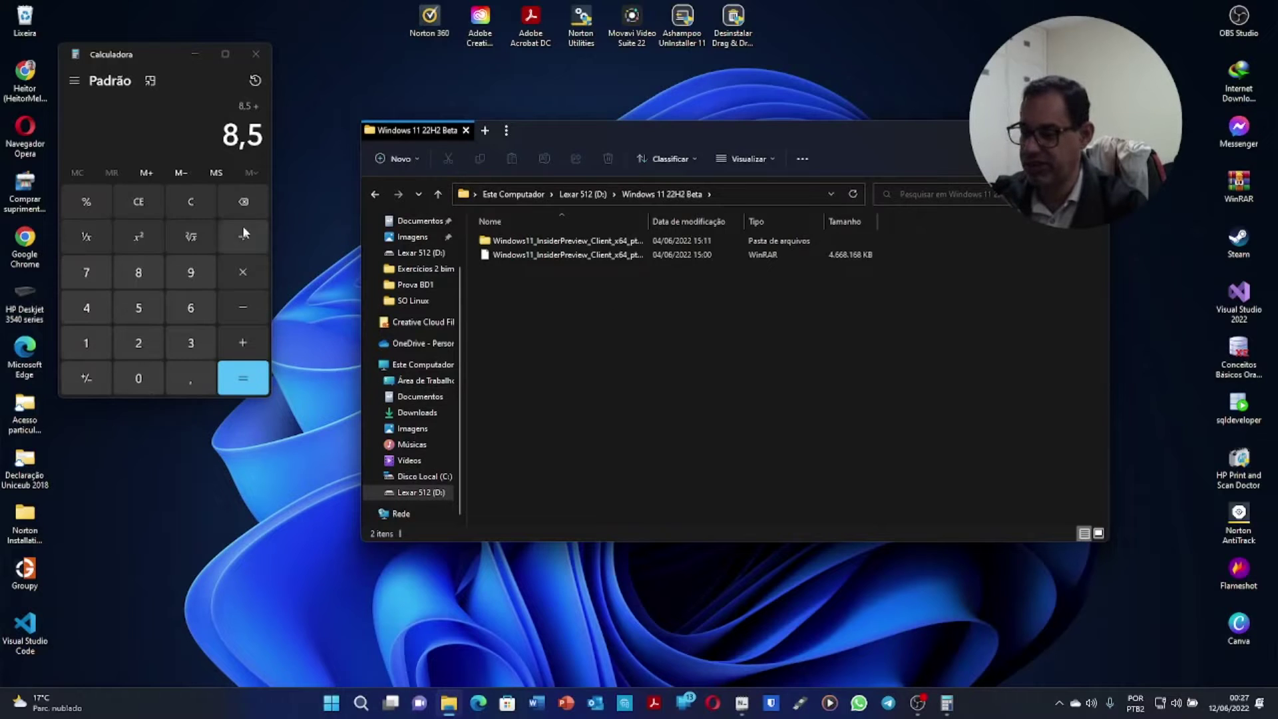
{"action": "left_click", "coordinate": [94, 307]}
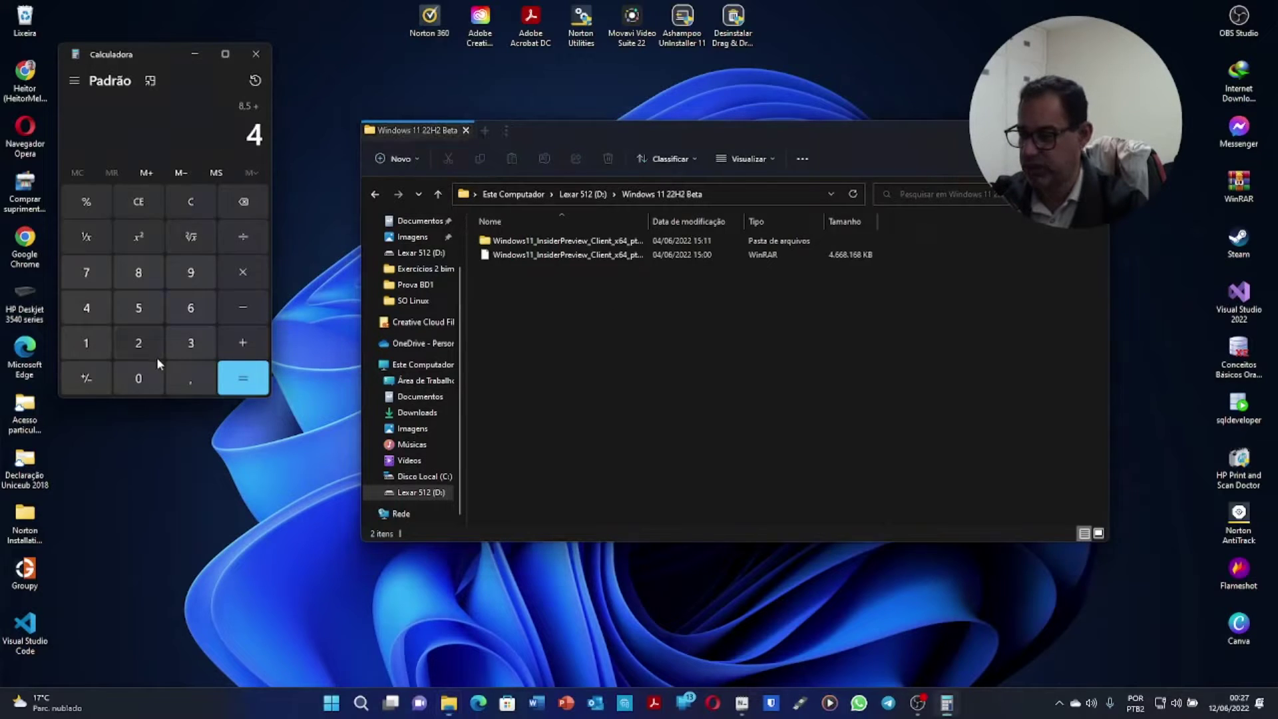
{"action": "left_click", "coordinate": [193, 376]}
{"action": "left_click", "coordinate": [195, 307]}
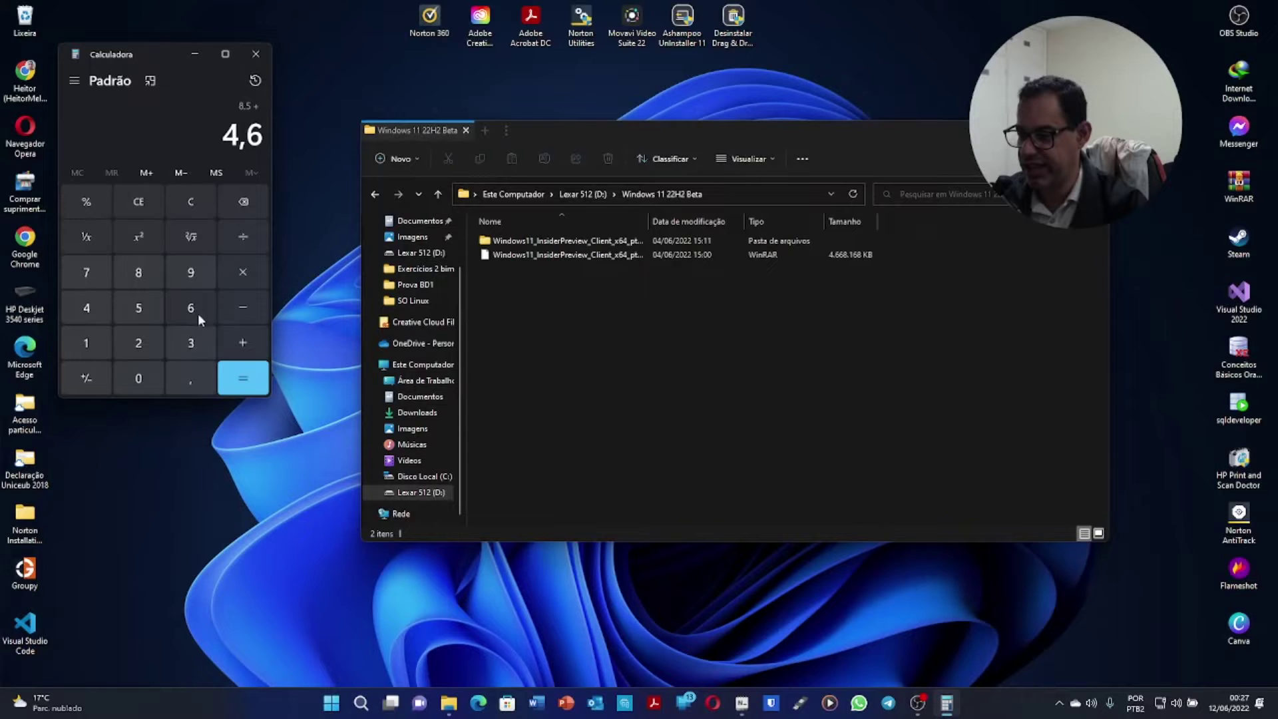
{"action": "left_click", "coordinate": [250, 384]}
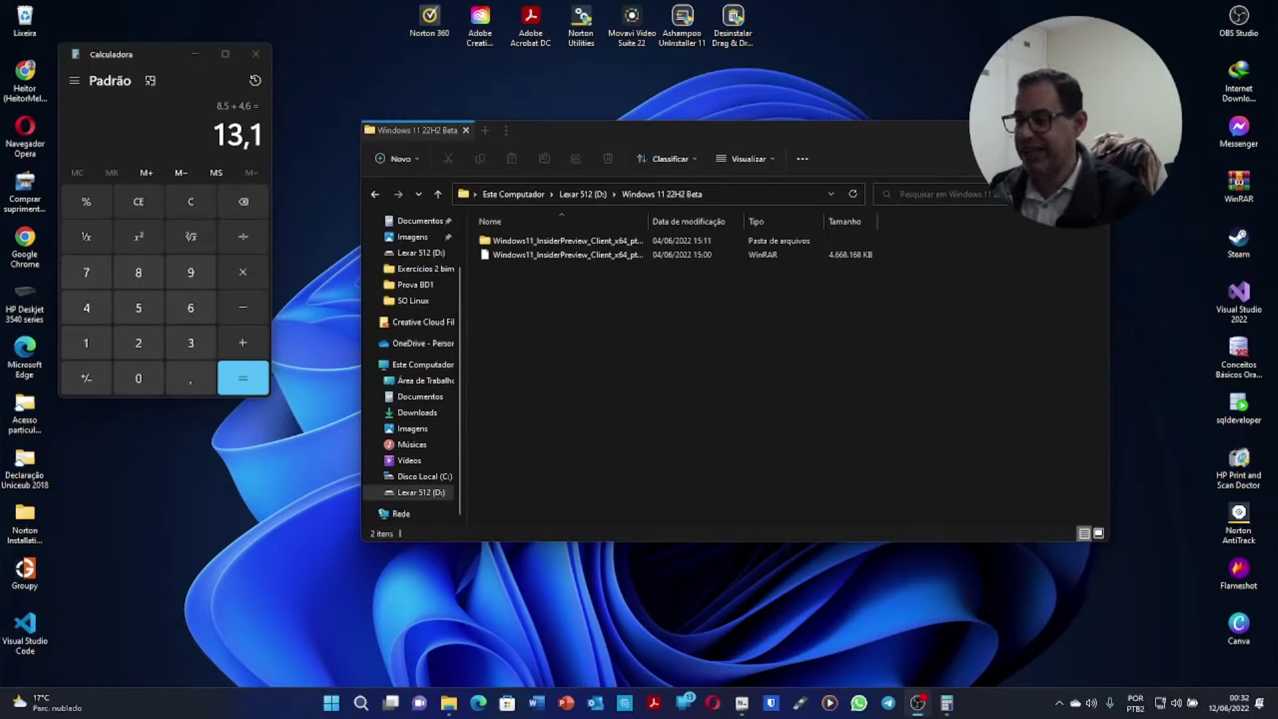
{"action": "left_click", "coordinate": [265, 54]}
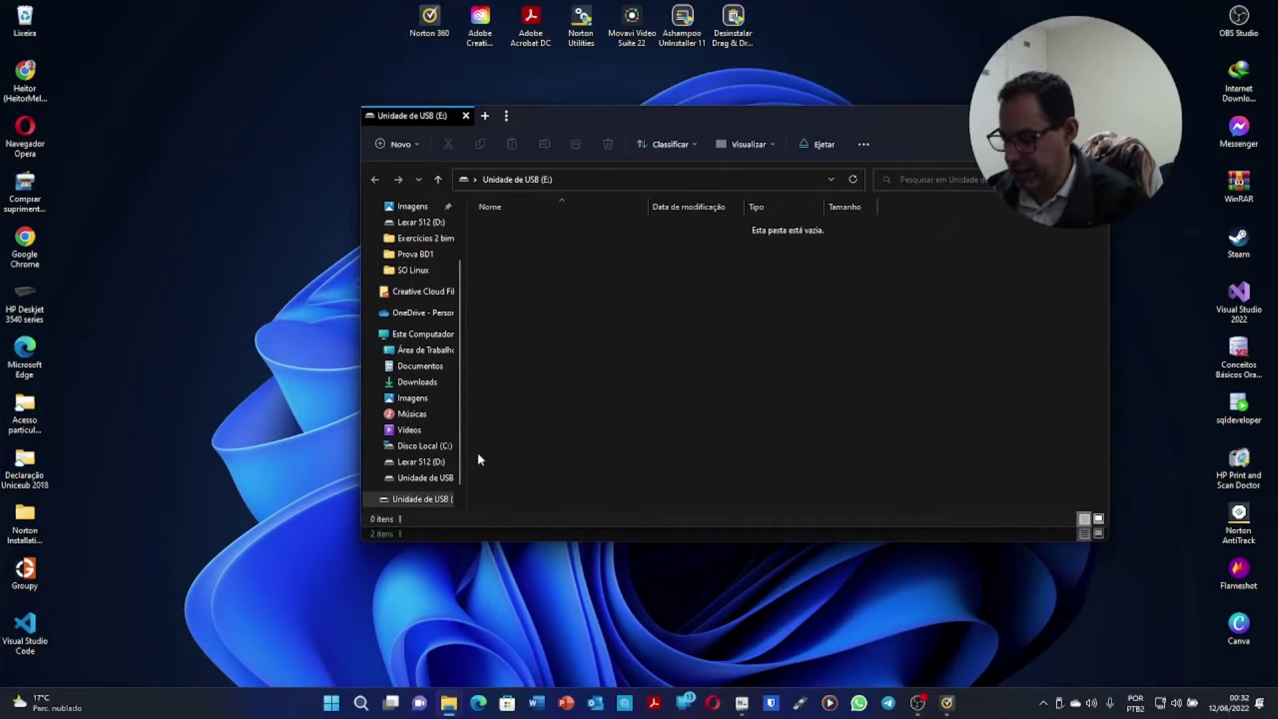
Step: Check the USB drive (E:) with the File Explorer navigation pane widened, and close that window
{"action": "scroll", "coordinate": [458, 433], "scroll_direction": "down", "scroll_amount": 1}
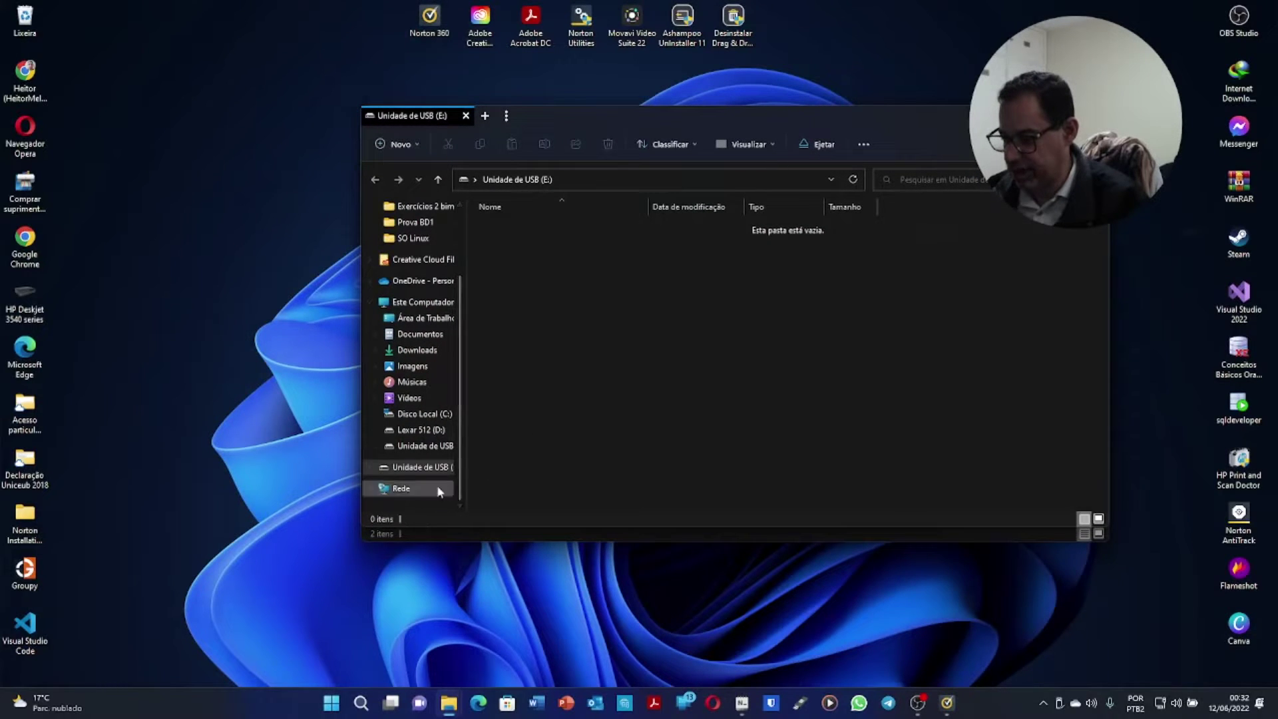
{"action": "left_click_drag", "start_coordinate": [463, 417], "coordinate": [495, 419]}
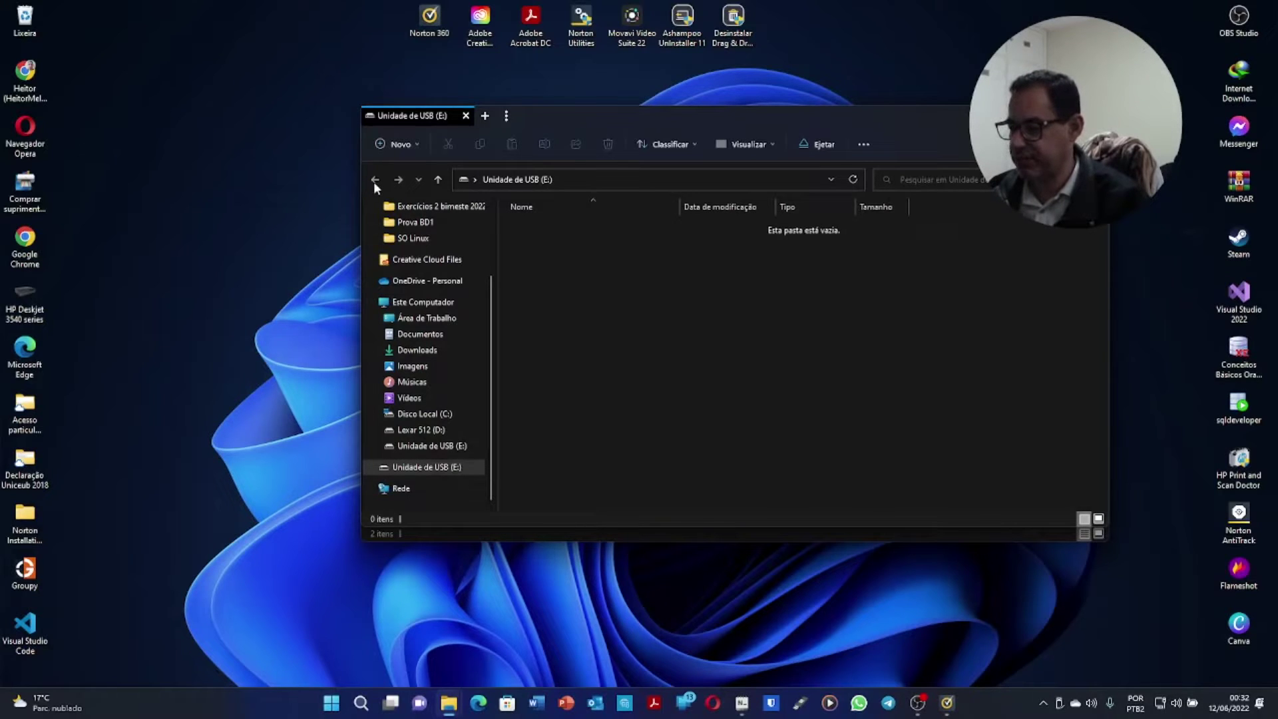
{"action": "left_click_drag", "start_coordinate": [723, 115], "coordinate": [583, 124]}
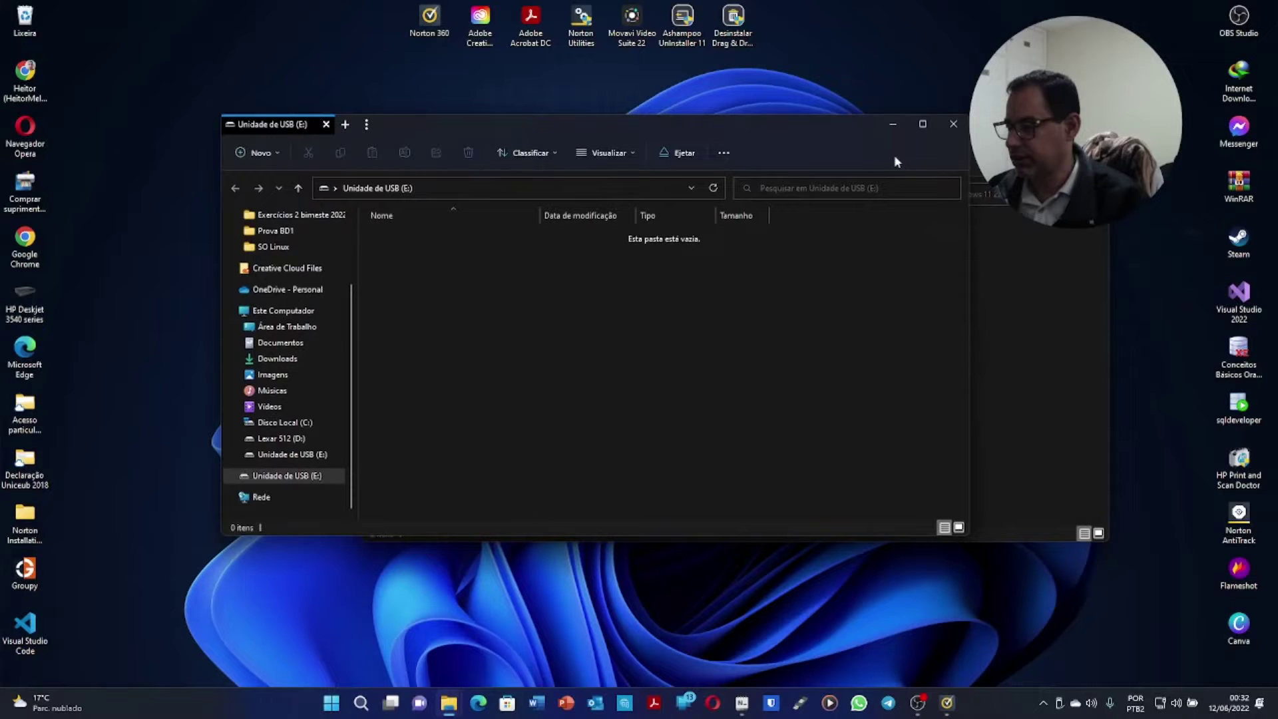
{"action": "left_click", "coordinate": [953, 125]}
{"action": "left_click", "coordinate": [776, 417]}
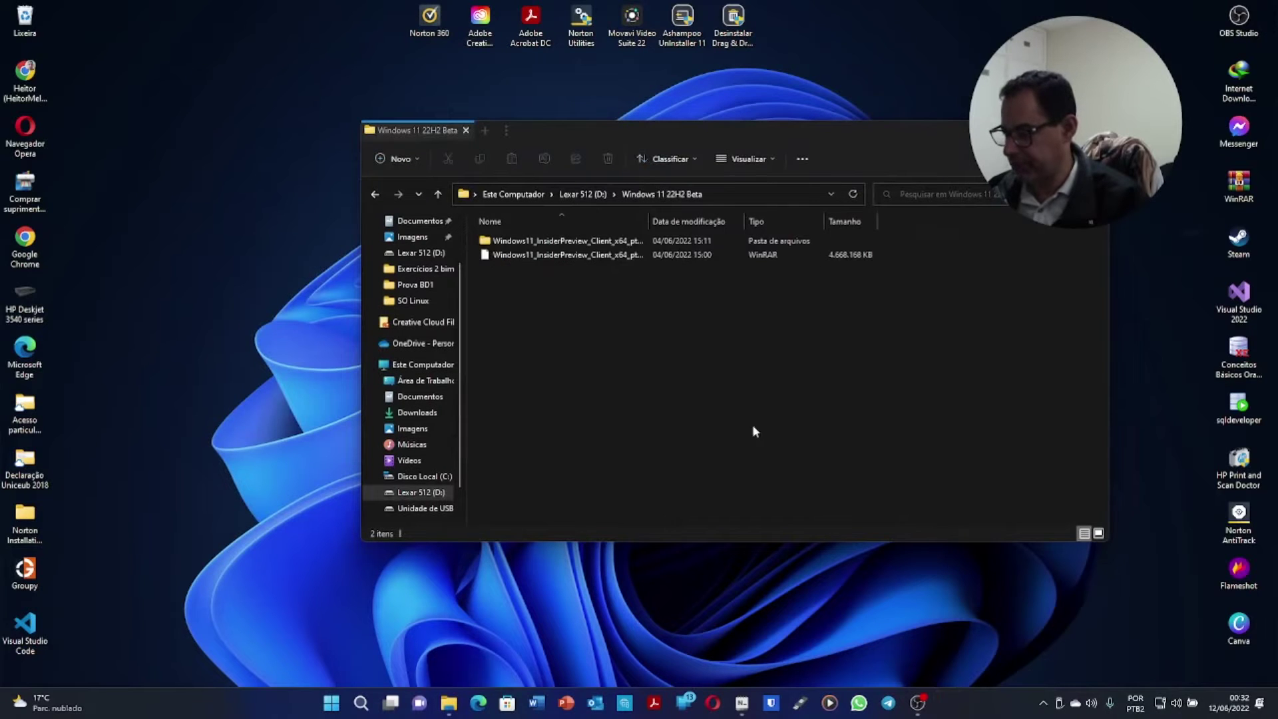
Step: Return from the Windows 11 22H2 Beta folder and open the Ventoy folder on the Lexar 512 (D:) drive
{"action": "left_click", "coordinate": [374, 194]}
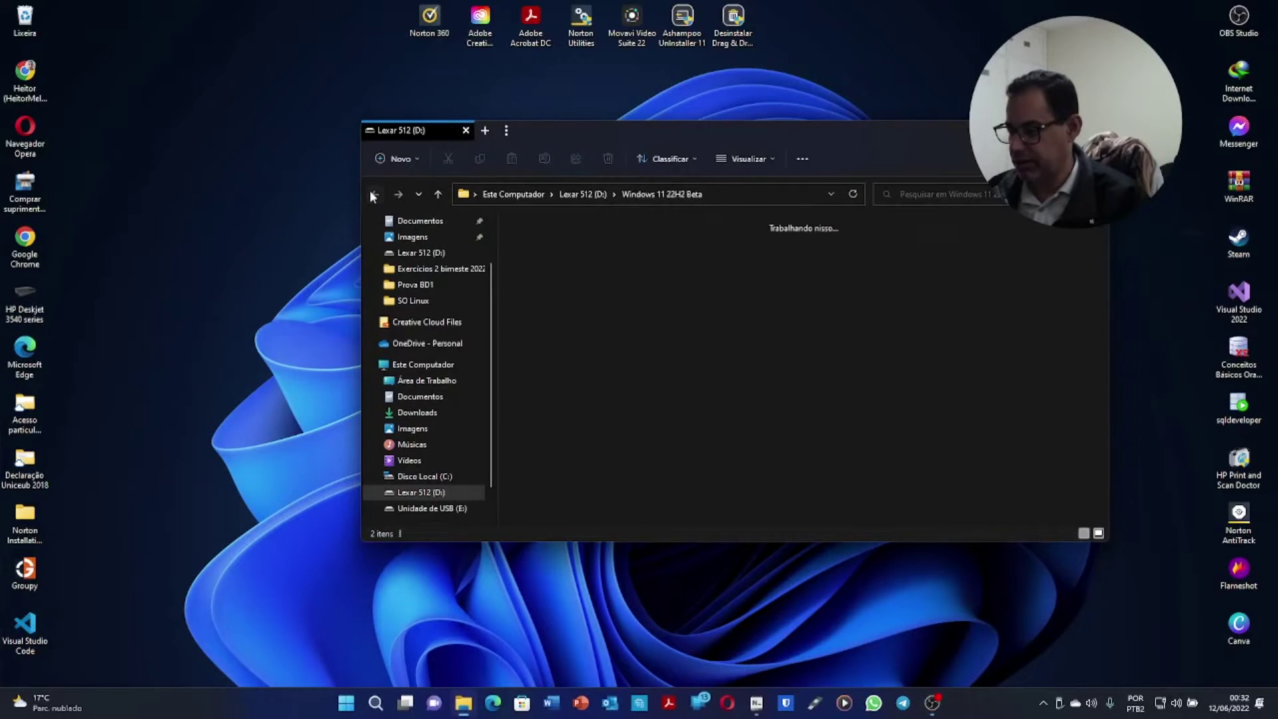
{"action": "left_click", "coordinate": [373, 193]}
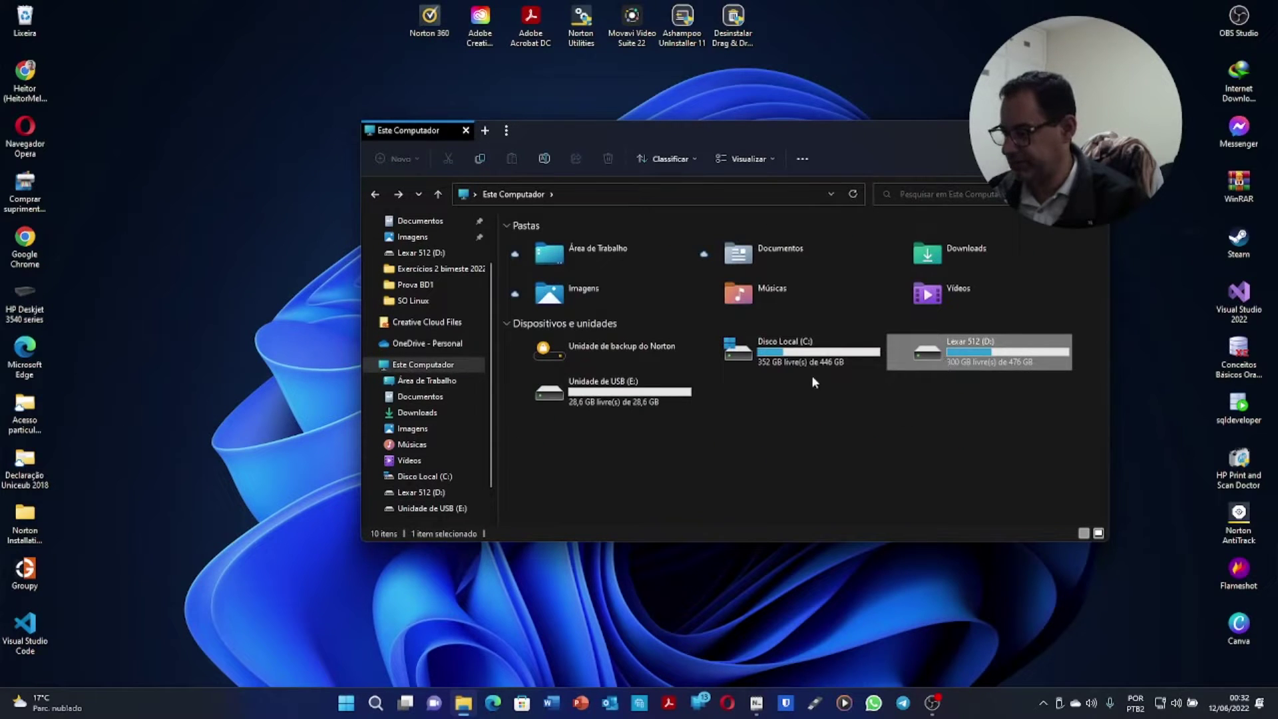
{"action": "double_click", "coordinate": [956, 365]}
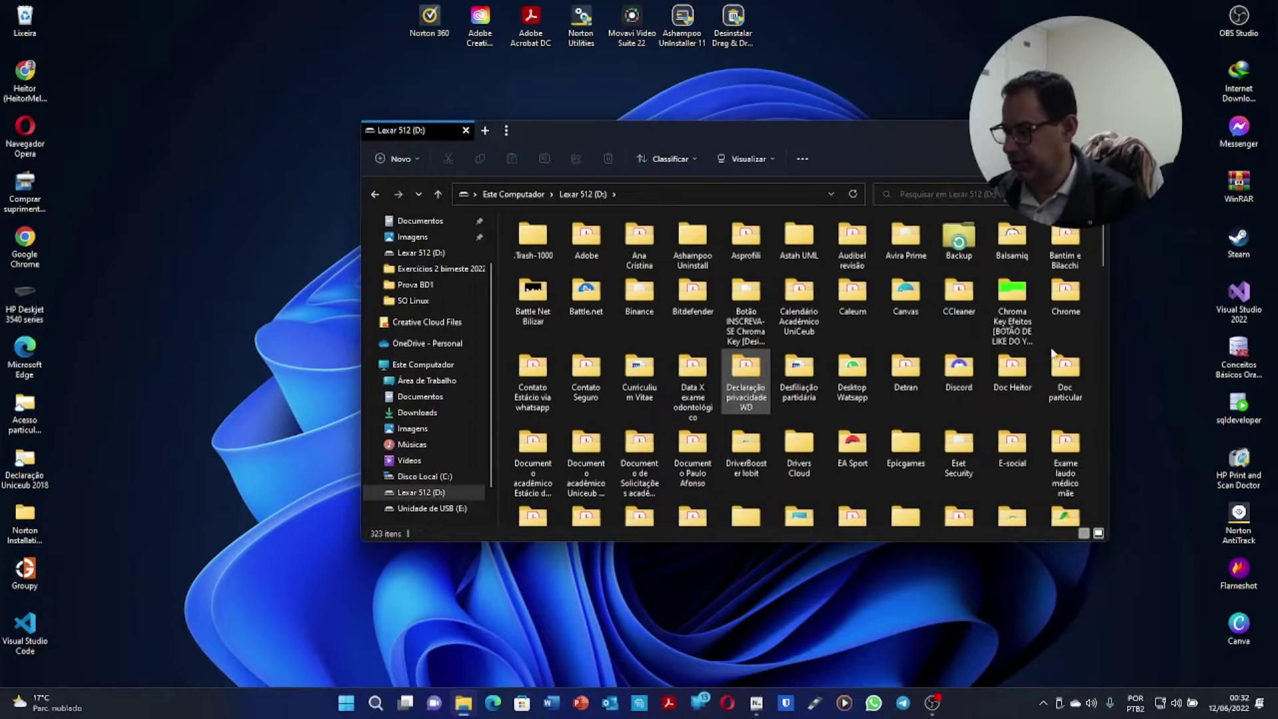
{"action": "left_click_drag", "start_coordinate": [1102, 261], "coordinate": [1105, 298]}
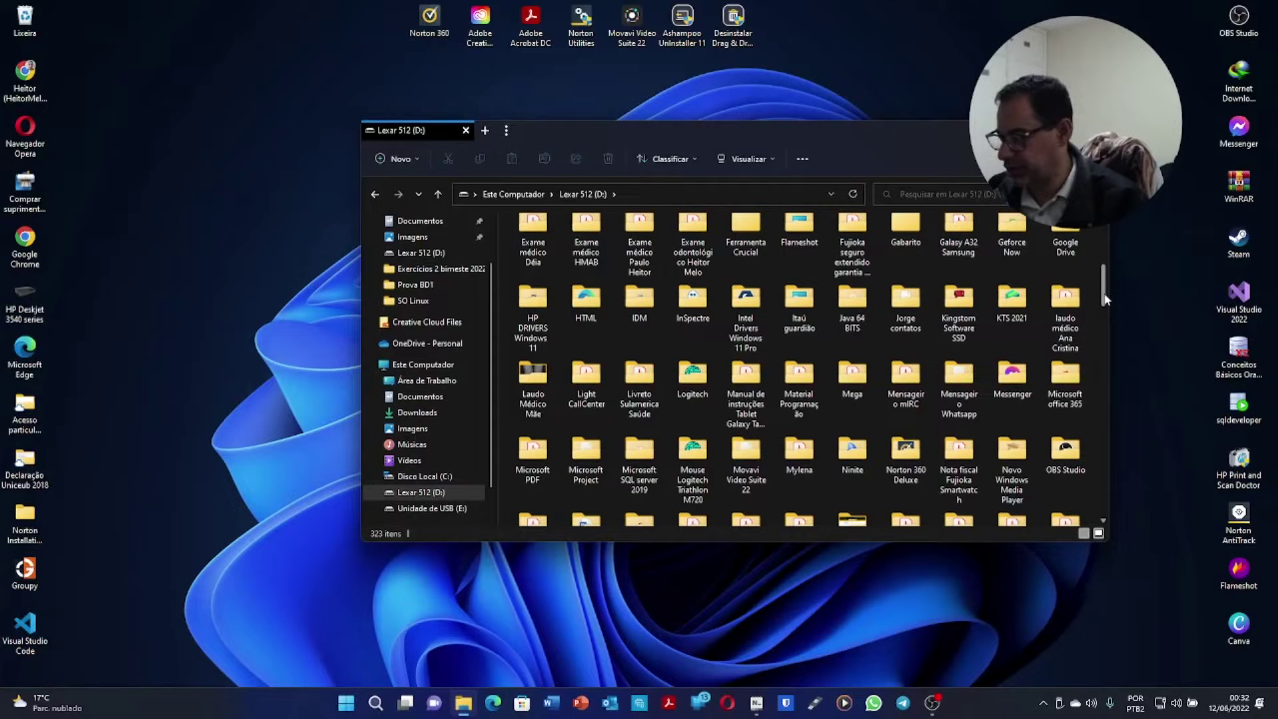
{"action": "left_click_drag", "start_coordinate": [1105, 299], "coordinate": [1094, 354]}
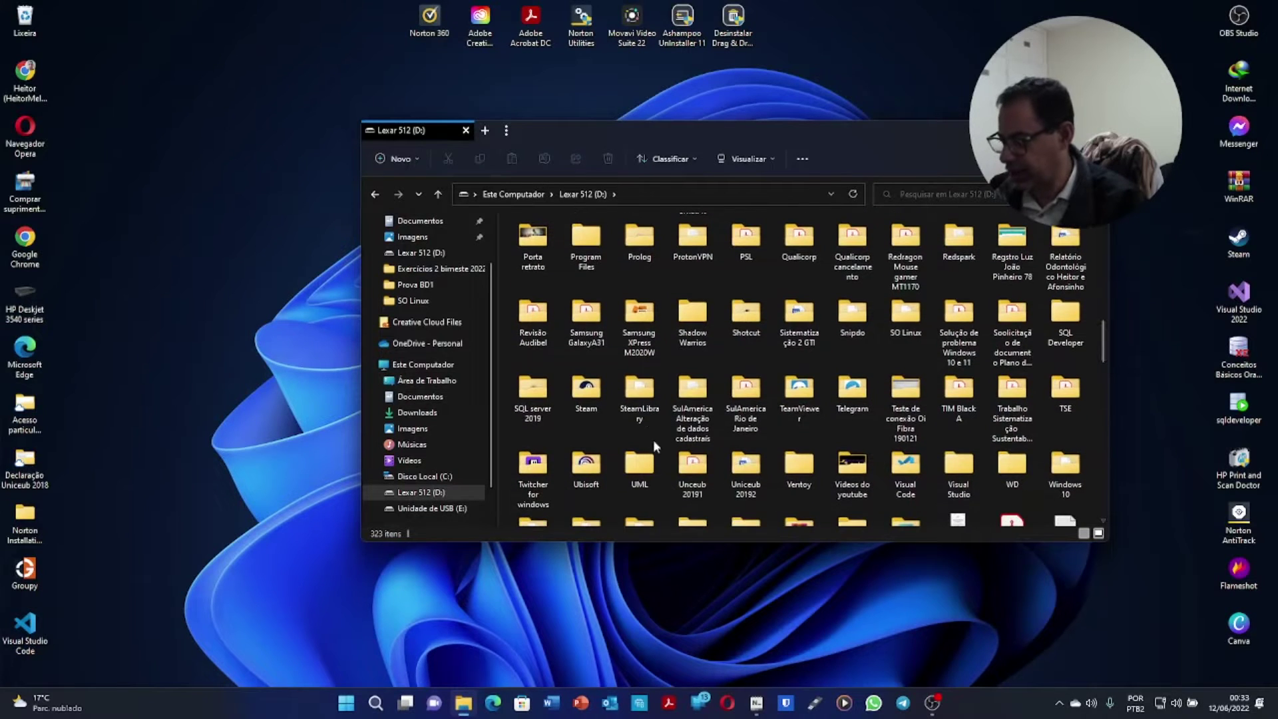
{"action": "double_click", "coordinate": [796, 461]}
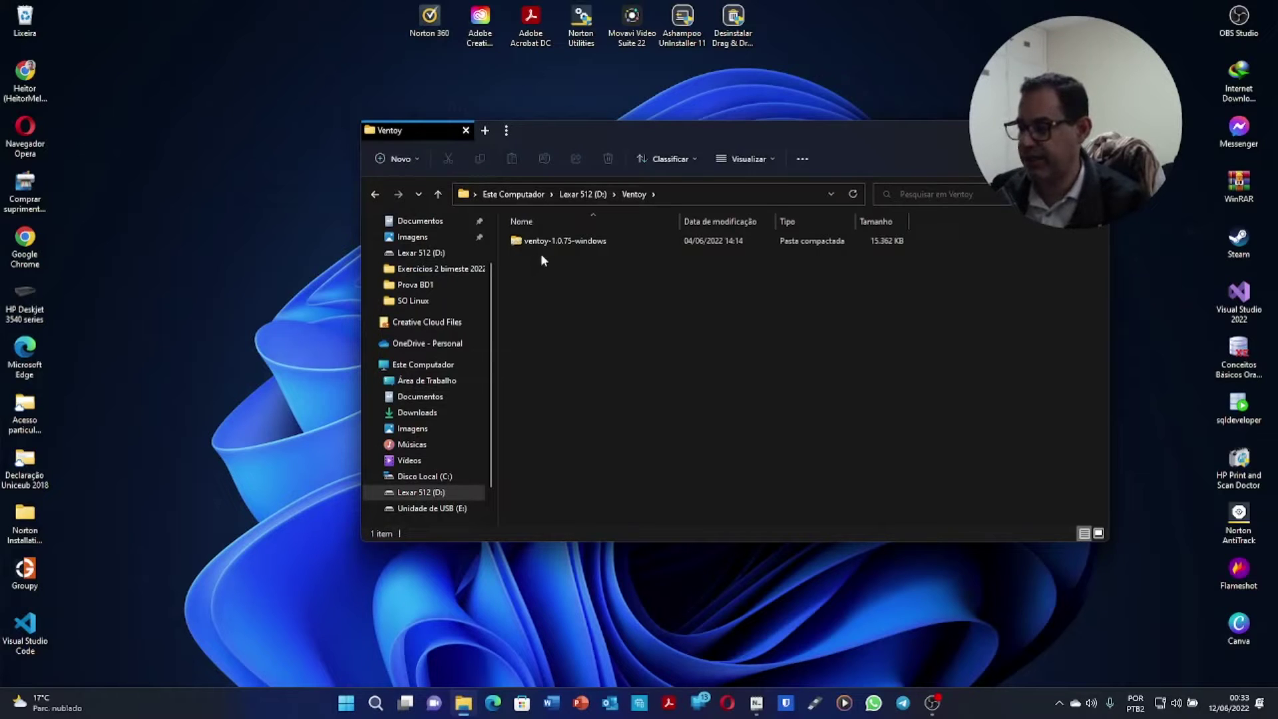
Step: Extract the ventoy-1.0.75-windows archive with WinRAR into a folder of the same name
{"action": "right_click", "coordinate": [557, 247]}
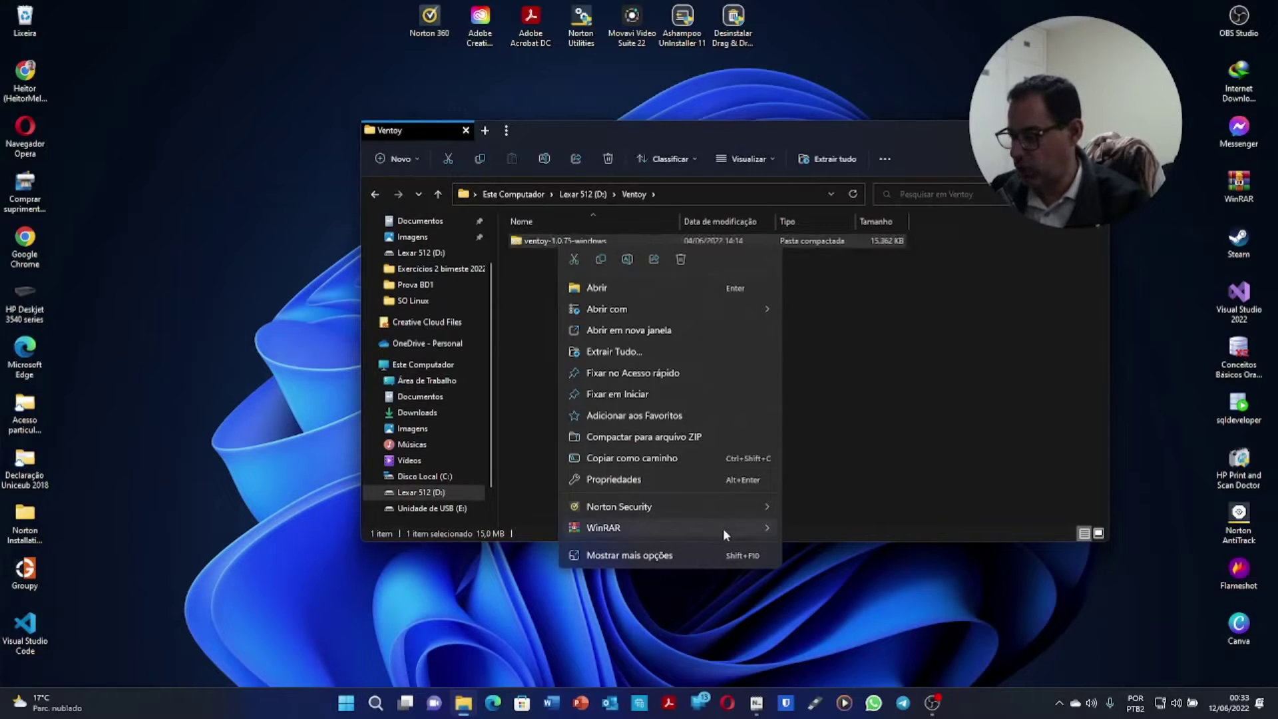
{"action": "mouse_move", "coordinate": [723, 529]}
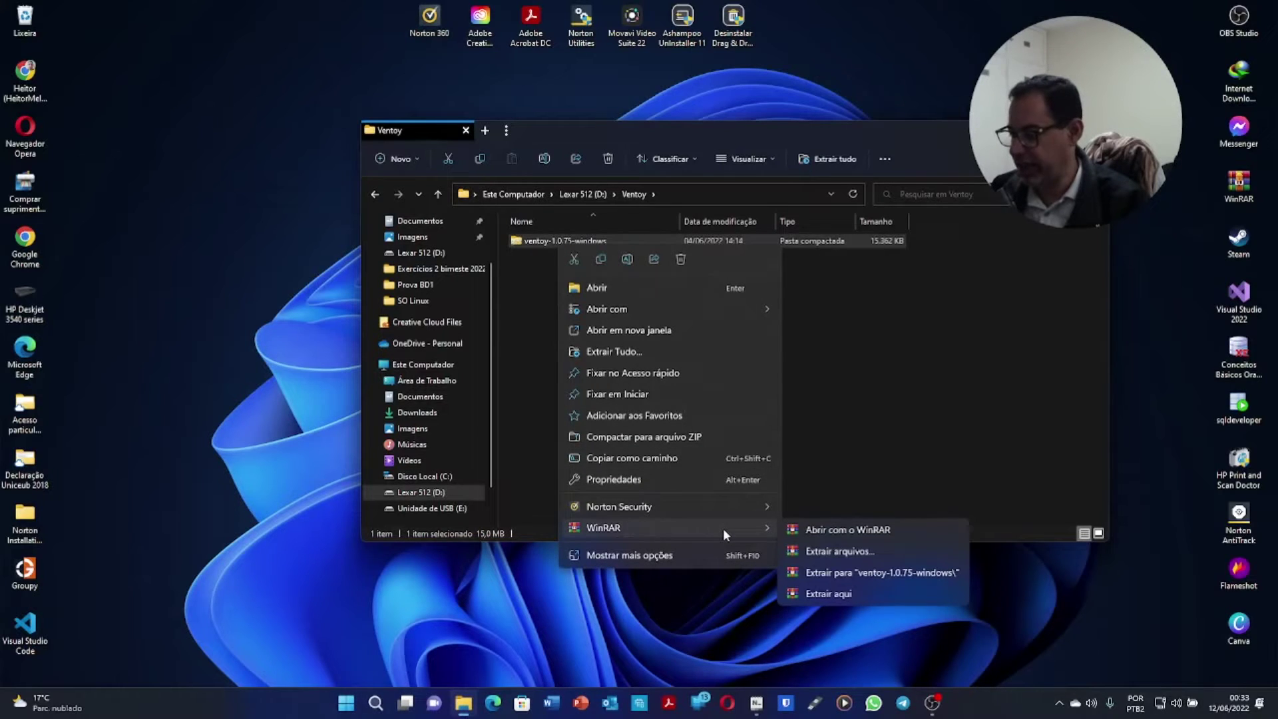
{"action": "left_click", "coordinate": [886, 571]}
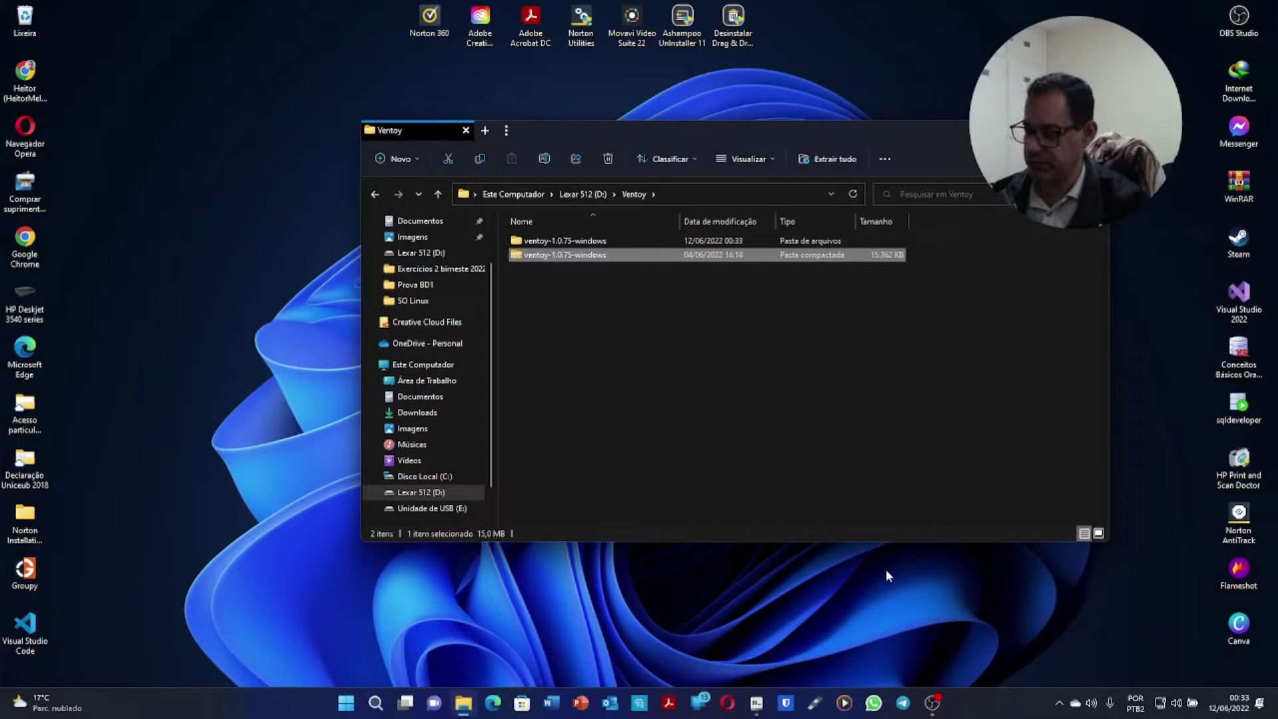
{"action": "left_click", "coordinate": [663, 458]}
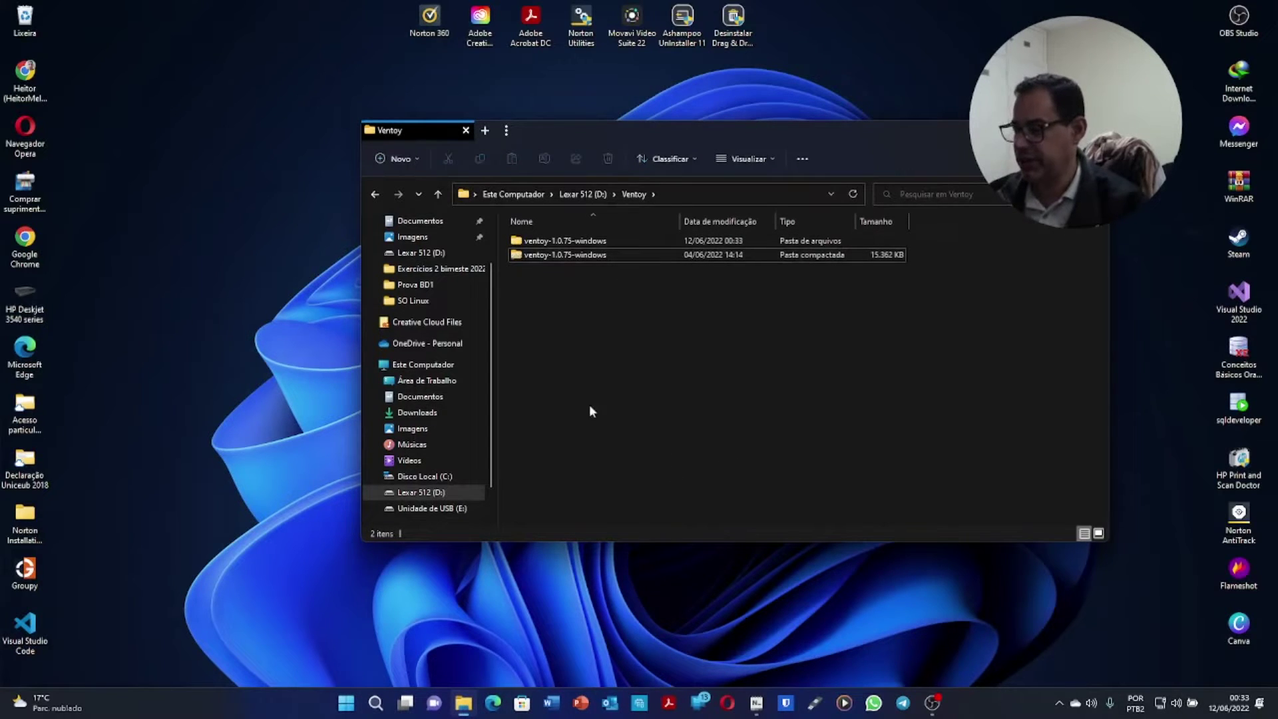
Step: Open the ventoy-1.0.75 folder inside the extracted ventoy-1.0.75-windows folder and launch Ventoy2Disk
{"action": "double_click", "coordinate": [552, 241]}
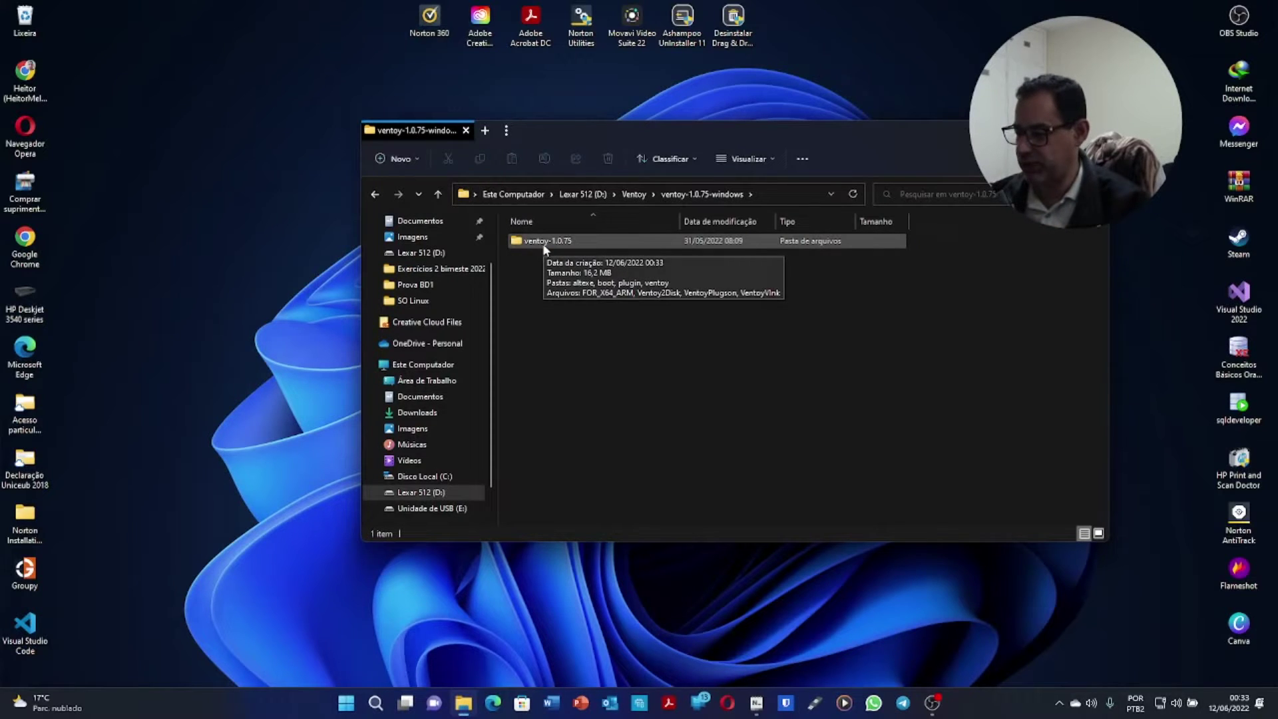
{"action": "double_click", "coordinate": [543, 244]}
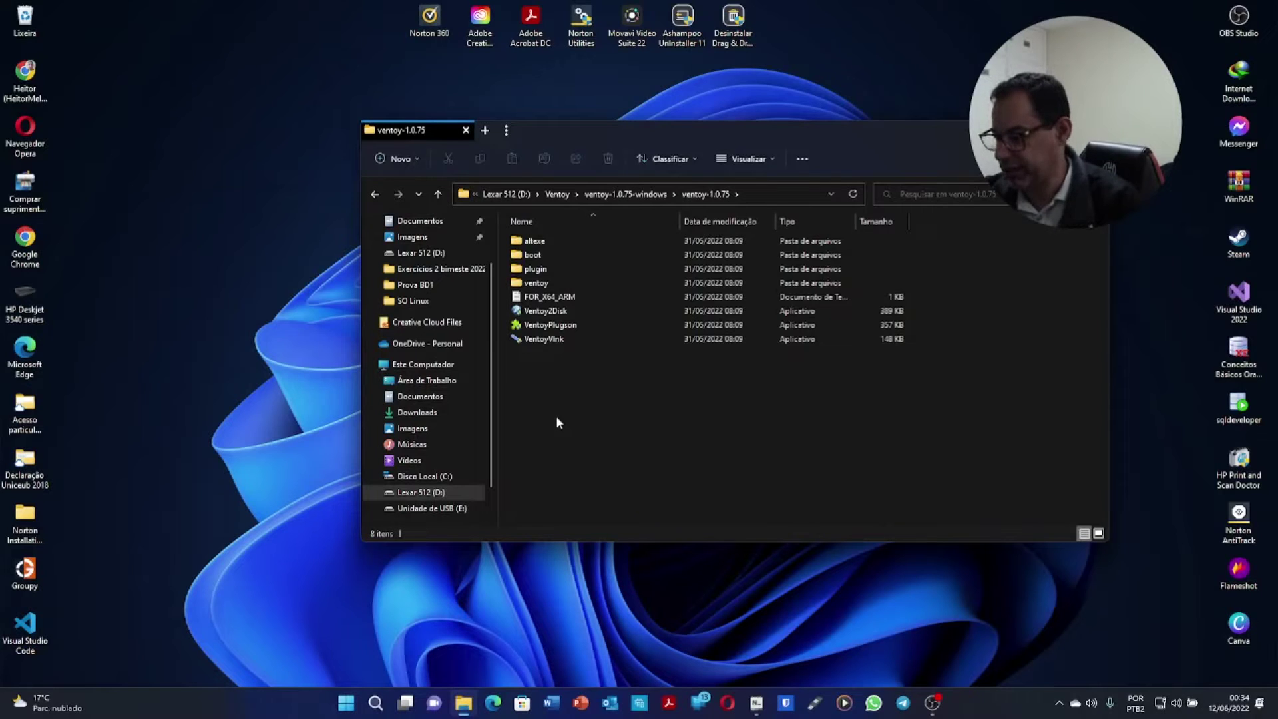
{"action": "left_click", "coordinate": [549, 346]}
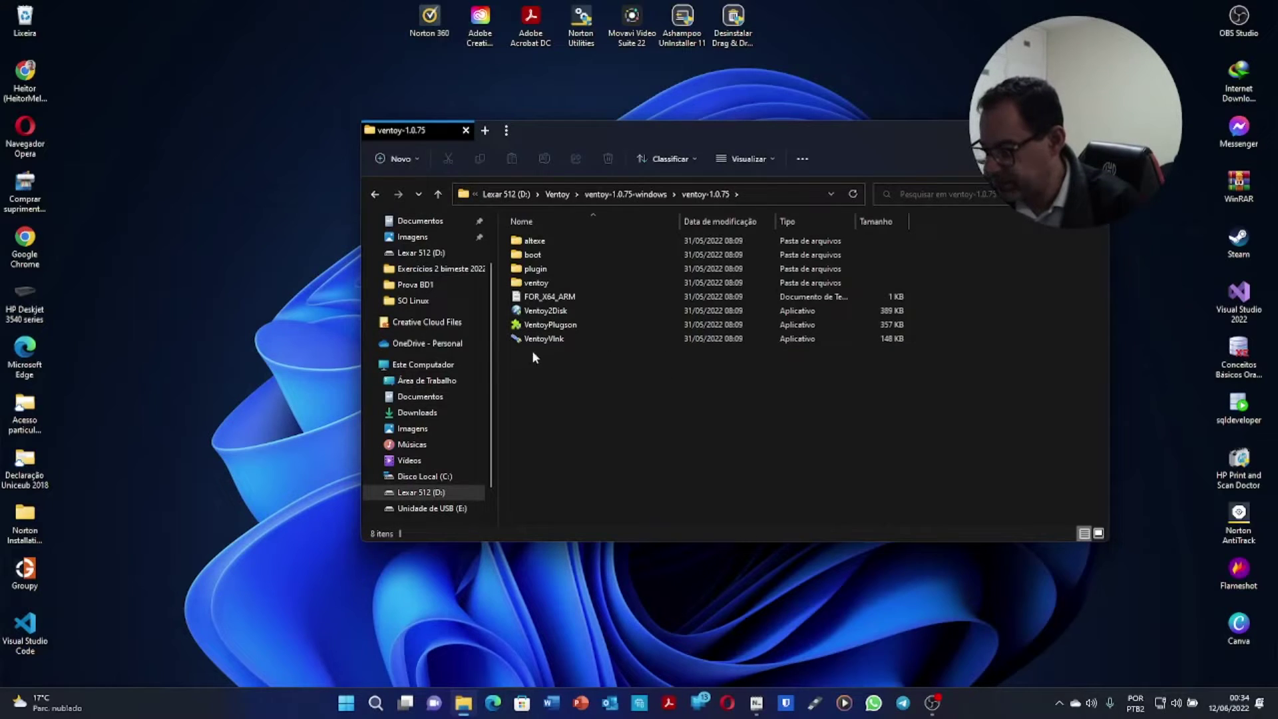
{"action": "double_click", "coordinate": [543, 311]}
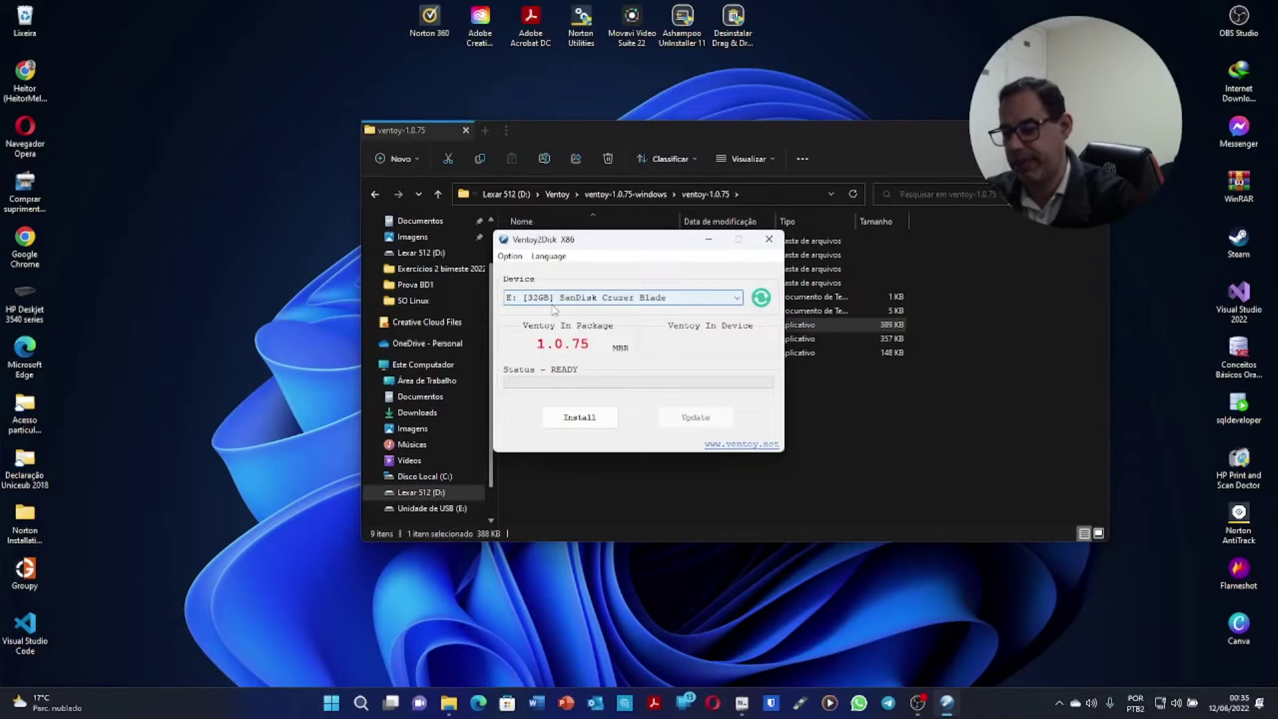
Step: Install Ventoy 1.0.75 on the E: SanDisk Cruzer Blade drive, accepting both formatting confirmations
{"action": "left_click", "coordinate": [570, 419]}
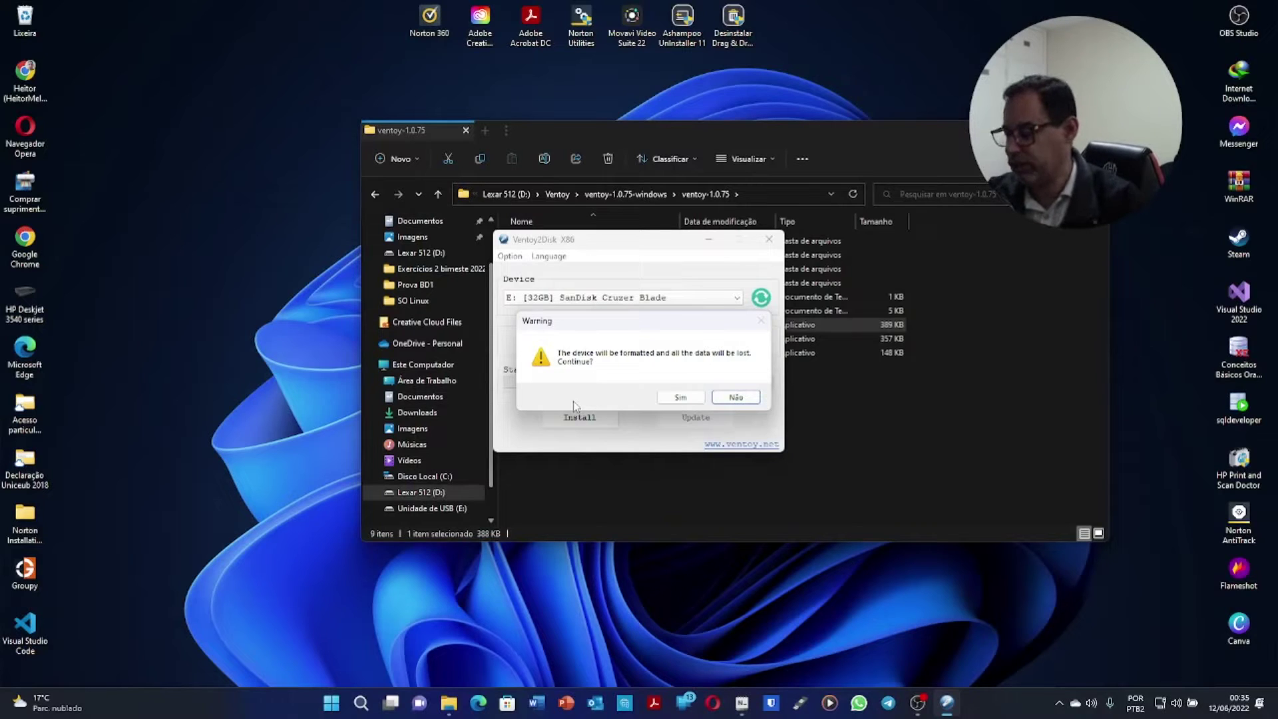
{"action": "left_click", "coordinate": [676, 399]}
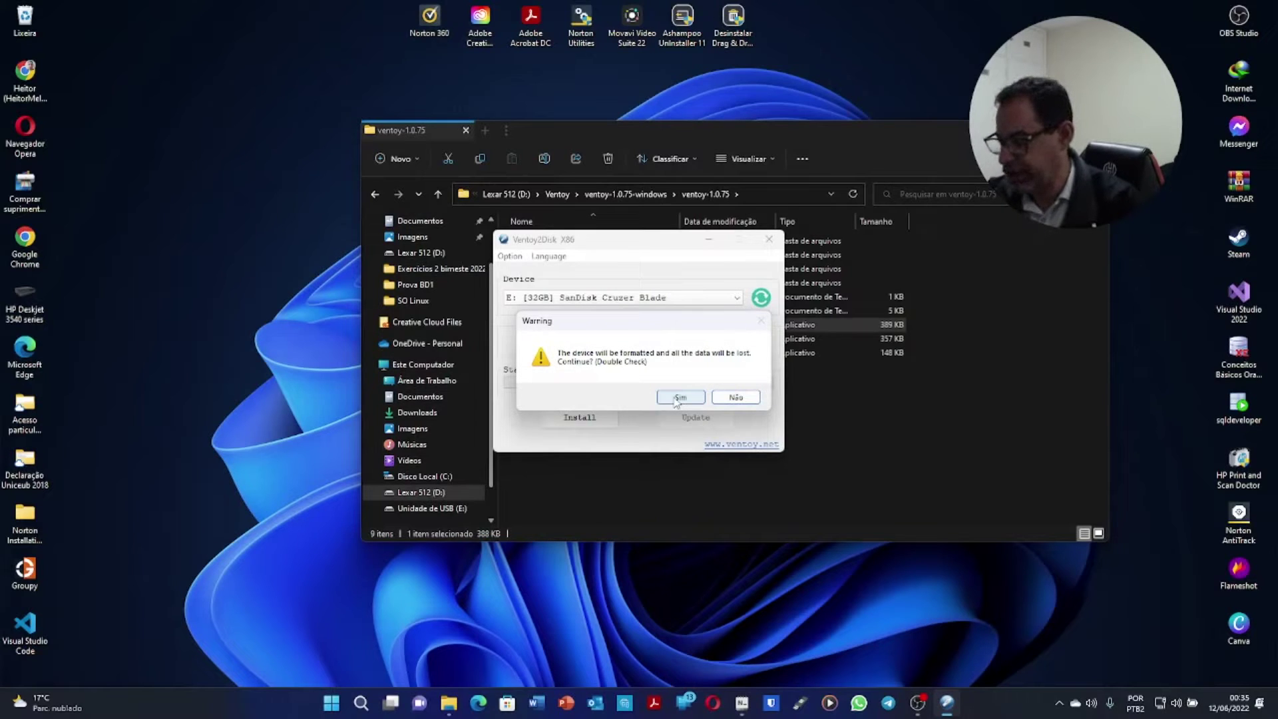
{"action": "left_click", "coordinate": [677, 398]}
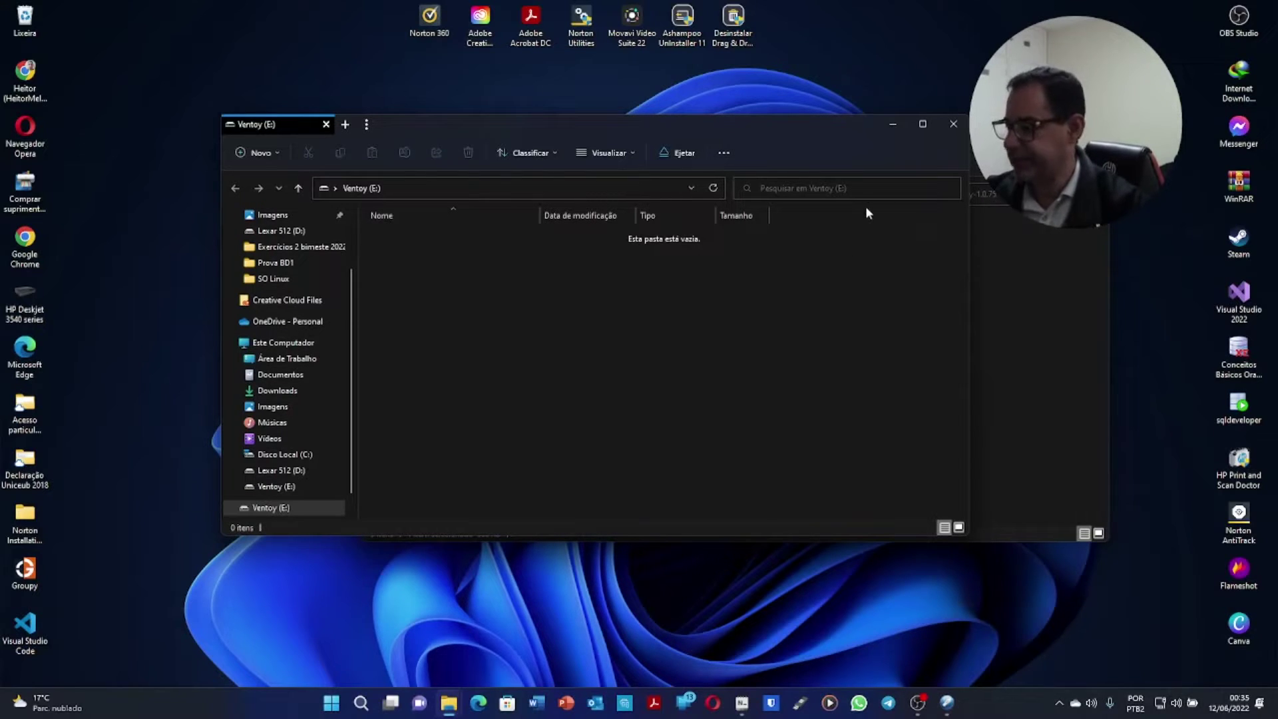
Step: Switch to OBS and confirm Monitor 2 as the captured display for the Monitor Acer source
{"action": "left_click_drag", "start_coordinate": [817, 136], "coordinate": [784, 205]}
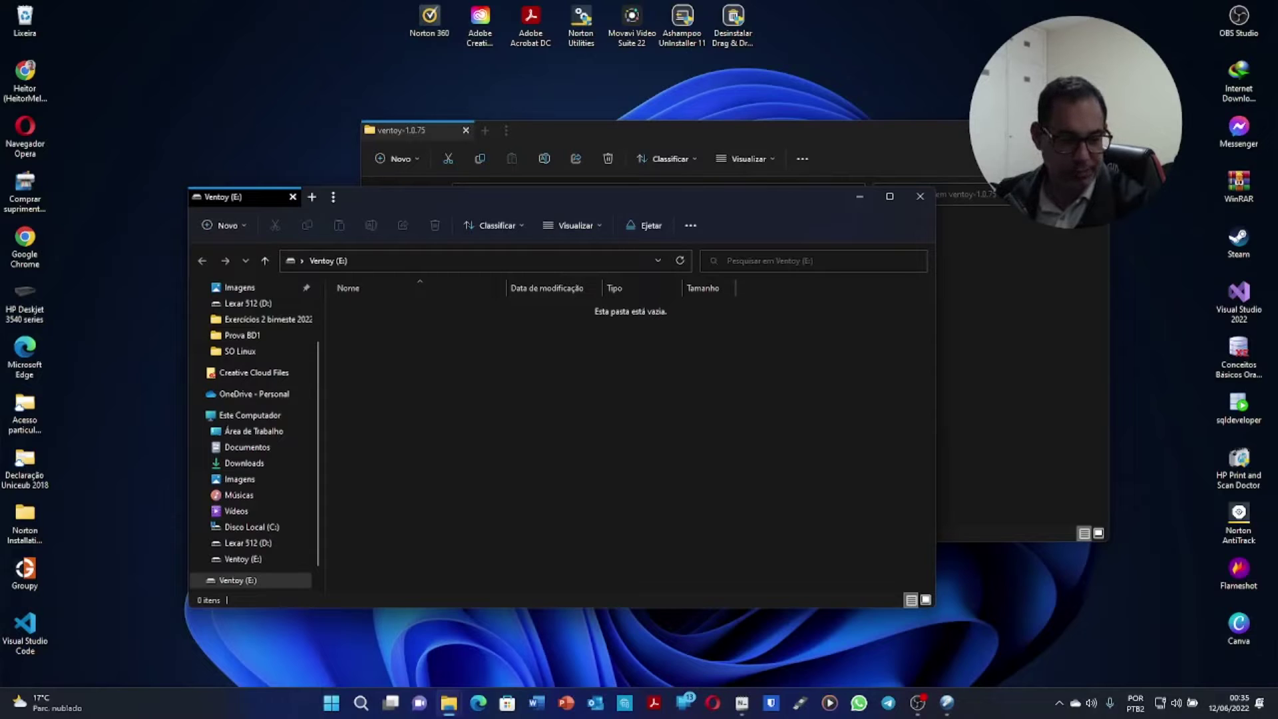
{"action": "key", "text": "alt+Tab"}
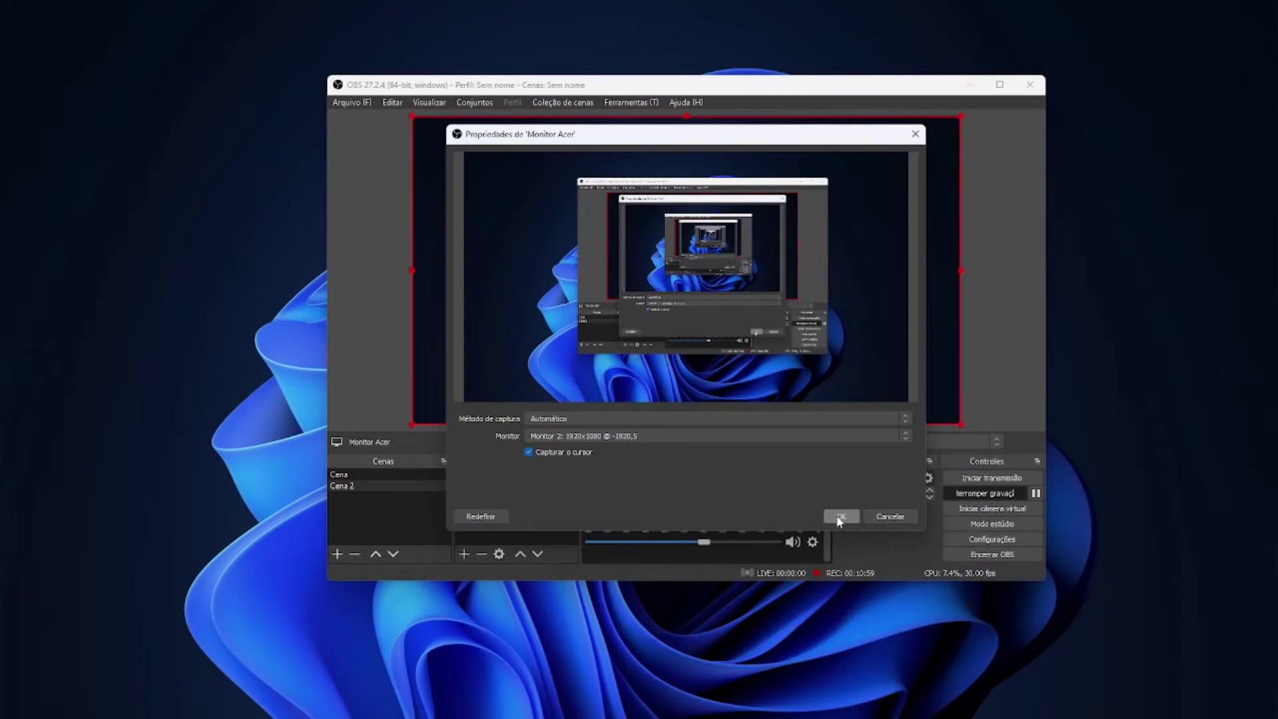
{"action": "left_click", "coordinate": [840, 516]}
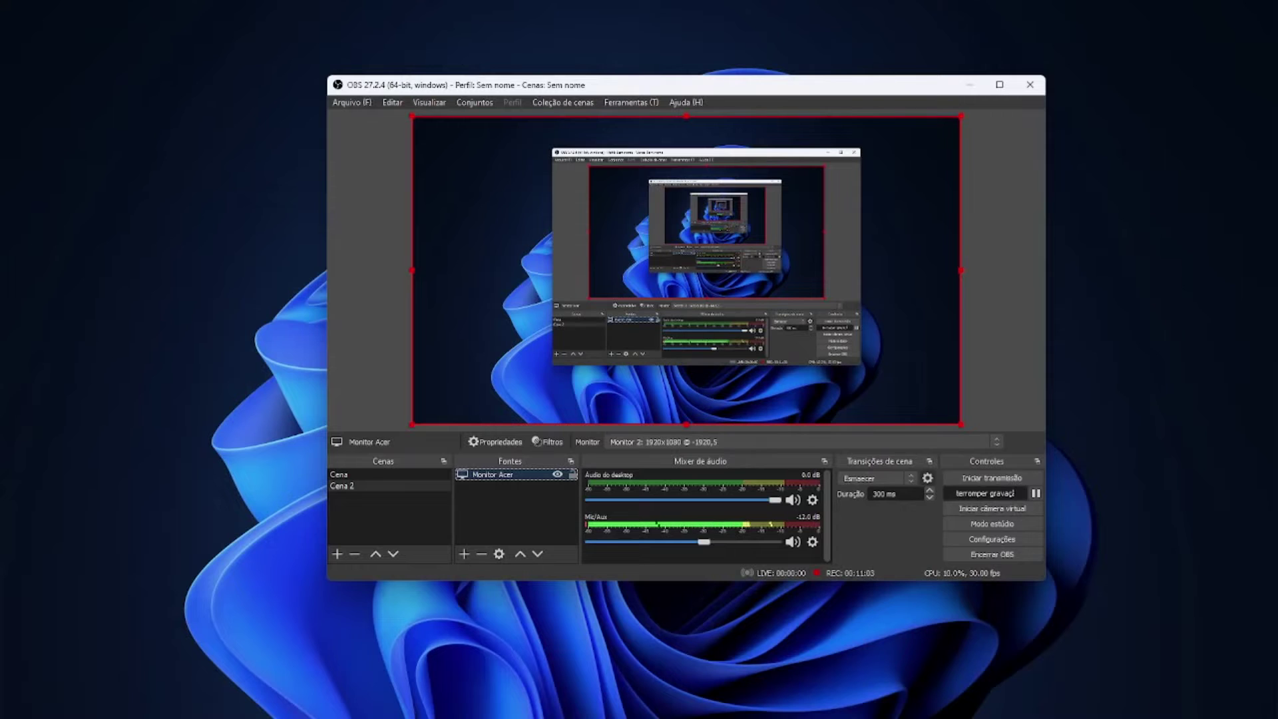
Step: Move the Ventoy (E:) and ventoy-1.0.75 File Explorer windows onto the captured monitor and arrange them side by side
{"action": "left_click_drag", "start_coordinate": [1277, 193], "coordinate": [331, 106]}
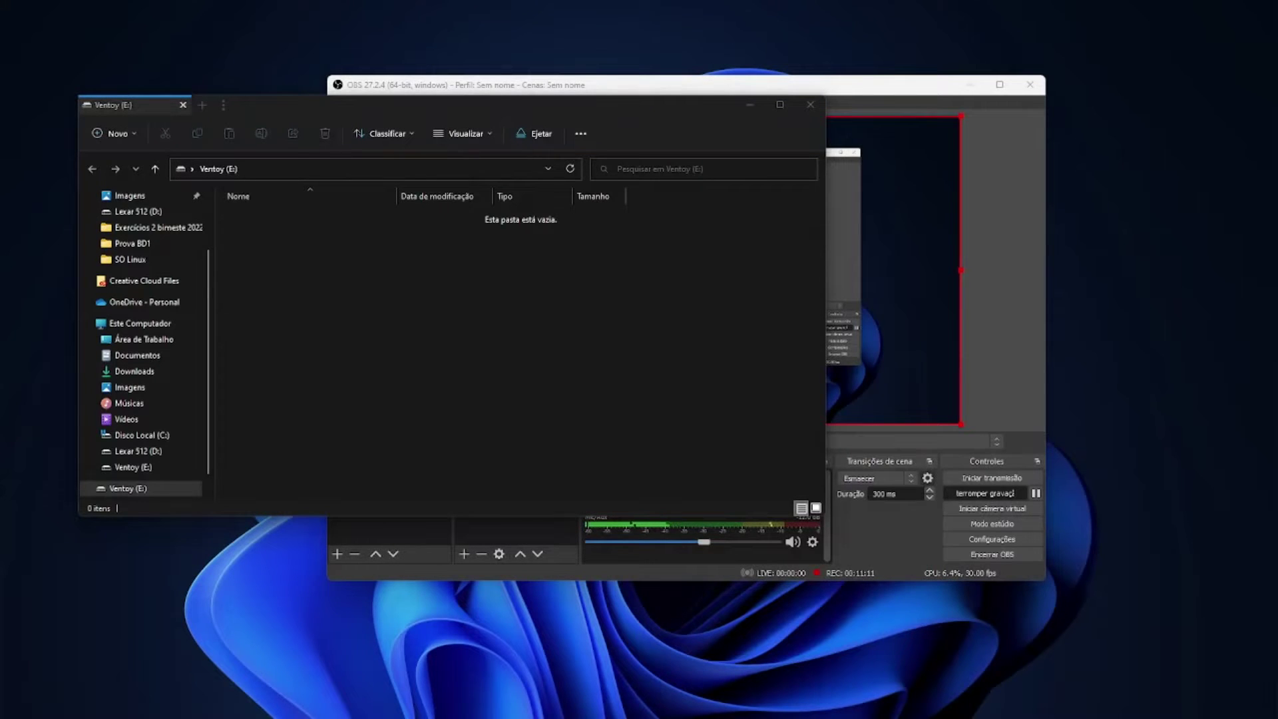
{"action": "key", "text": "alt+Tab"}
{"action": "left_click_drag", "start_coordinate": [1277, 159], "coordinate": [1034, 74]}
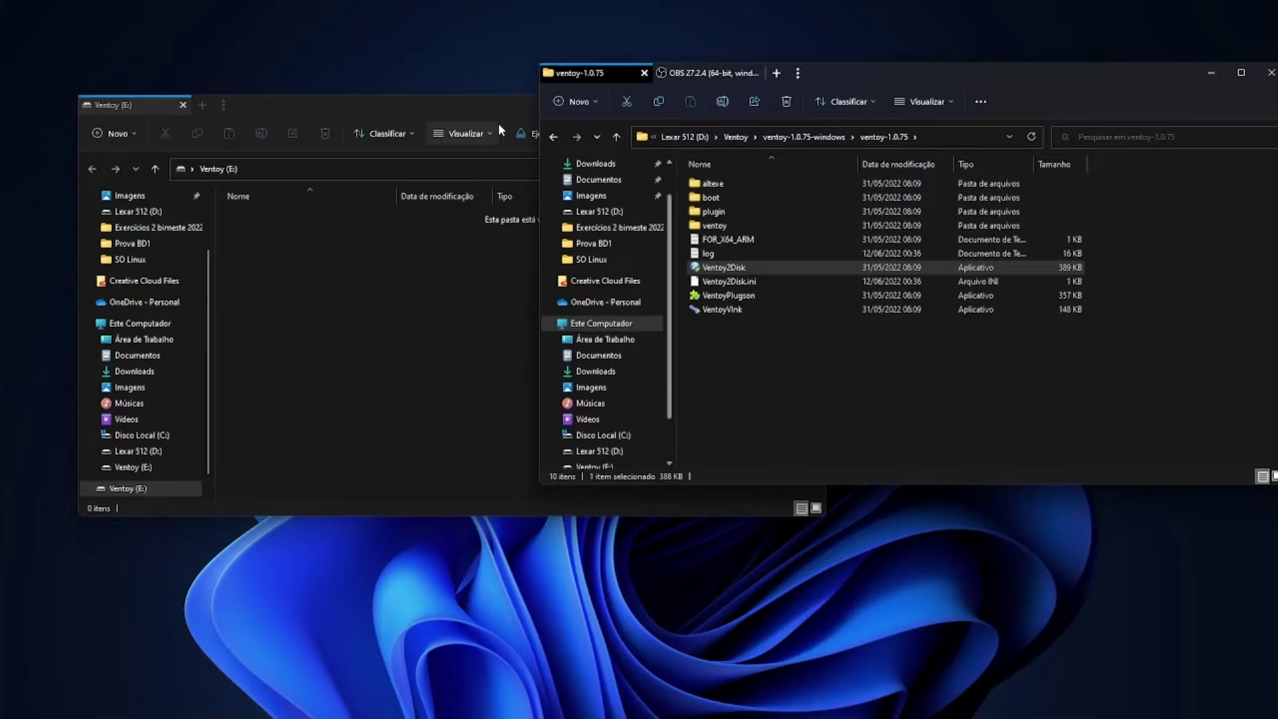
{"action": "left_click_drag", "start_coordinate": [489, 109], "coordinate": [414, 92]}
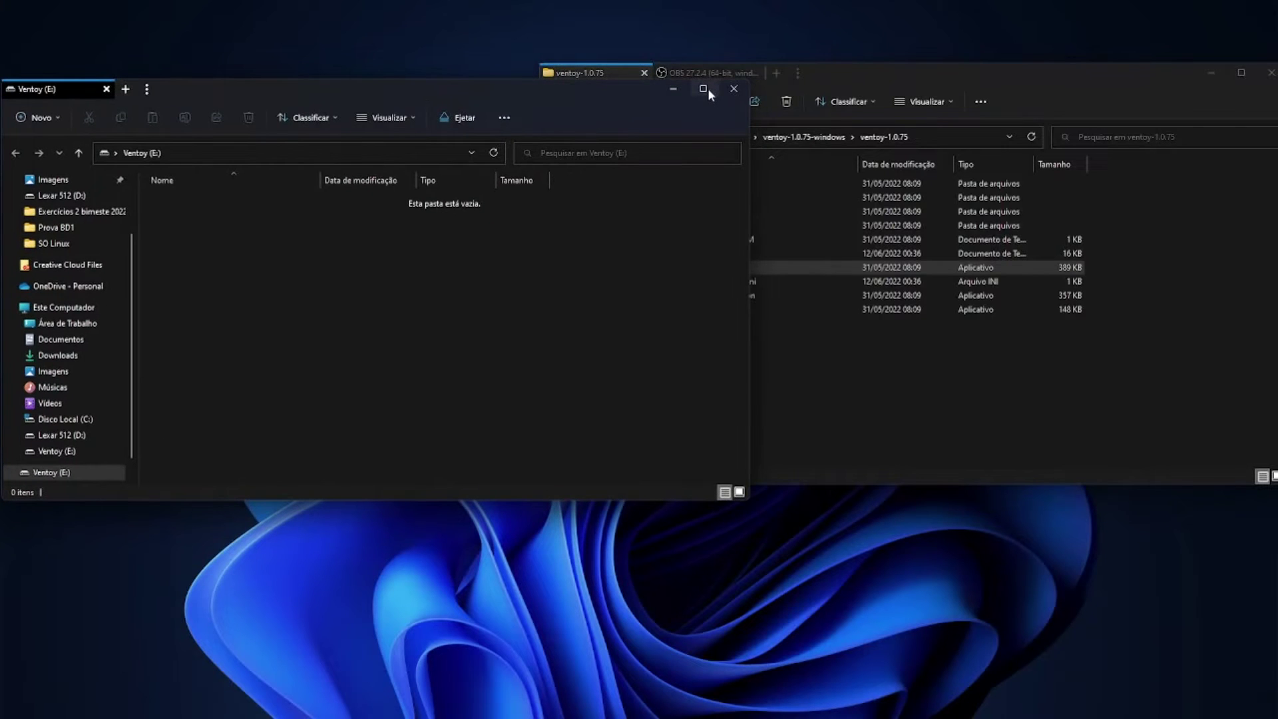
{"action": "mouse_move", "coordinate": [708, 88]}
{"action": "left_click", "coordinate": [617, 116]}
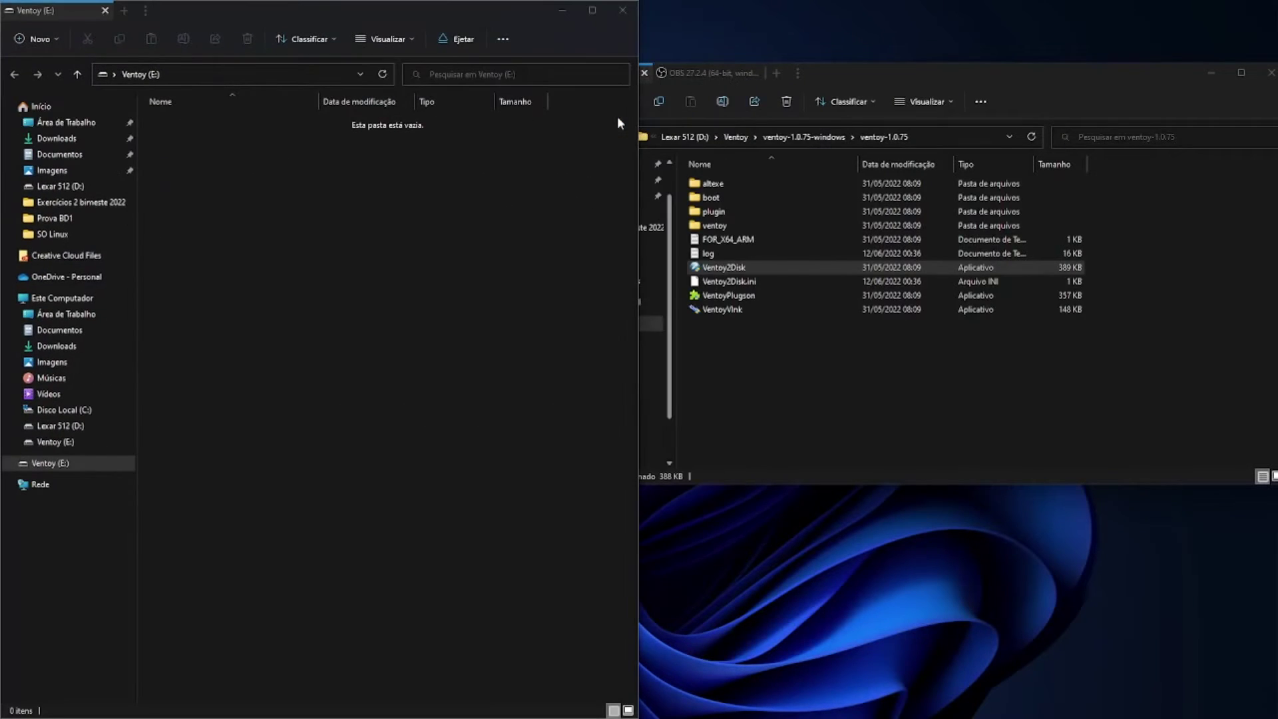
{"action": "left_click", "coordinate": [768, 164]}
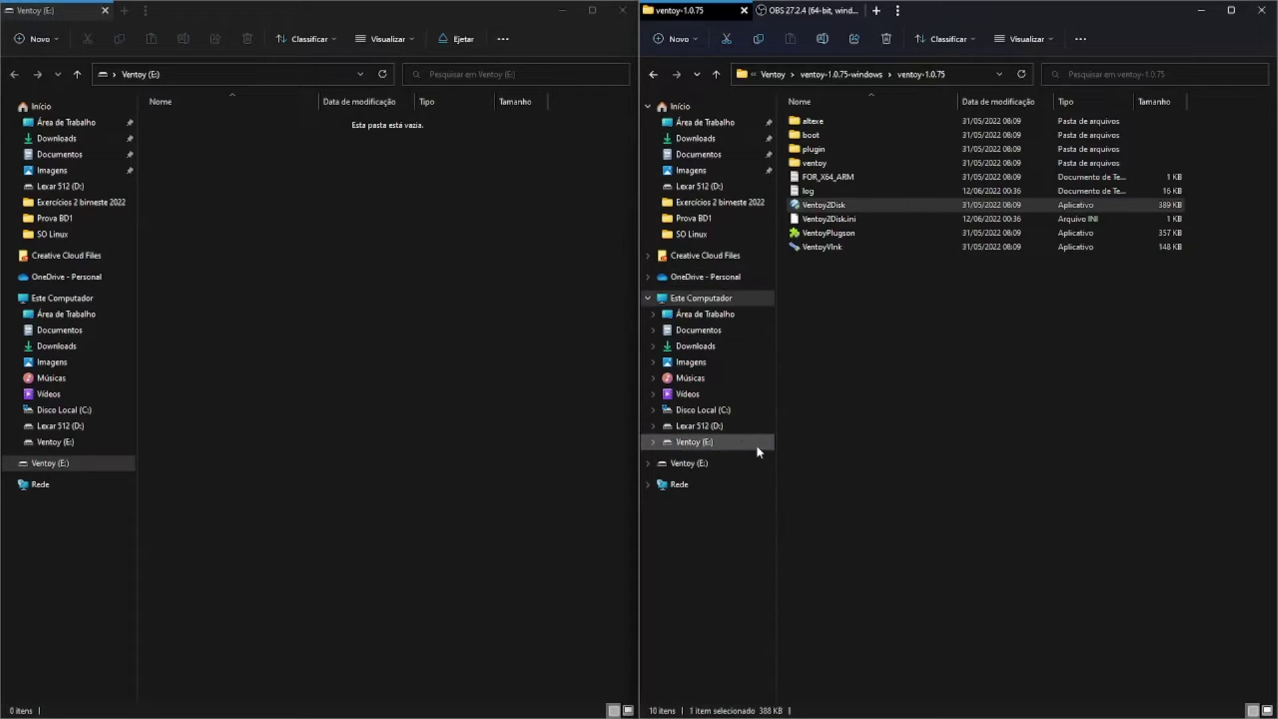
Step: Open the Windows 81 folder on the Lexar 512 (D:) drive in the File Explorer window showing ventoy-1.0.75
{"action": "left_click", "coordinate": [740, 424]}
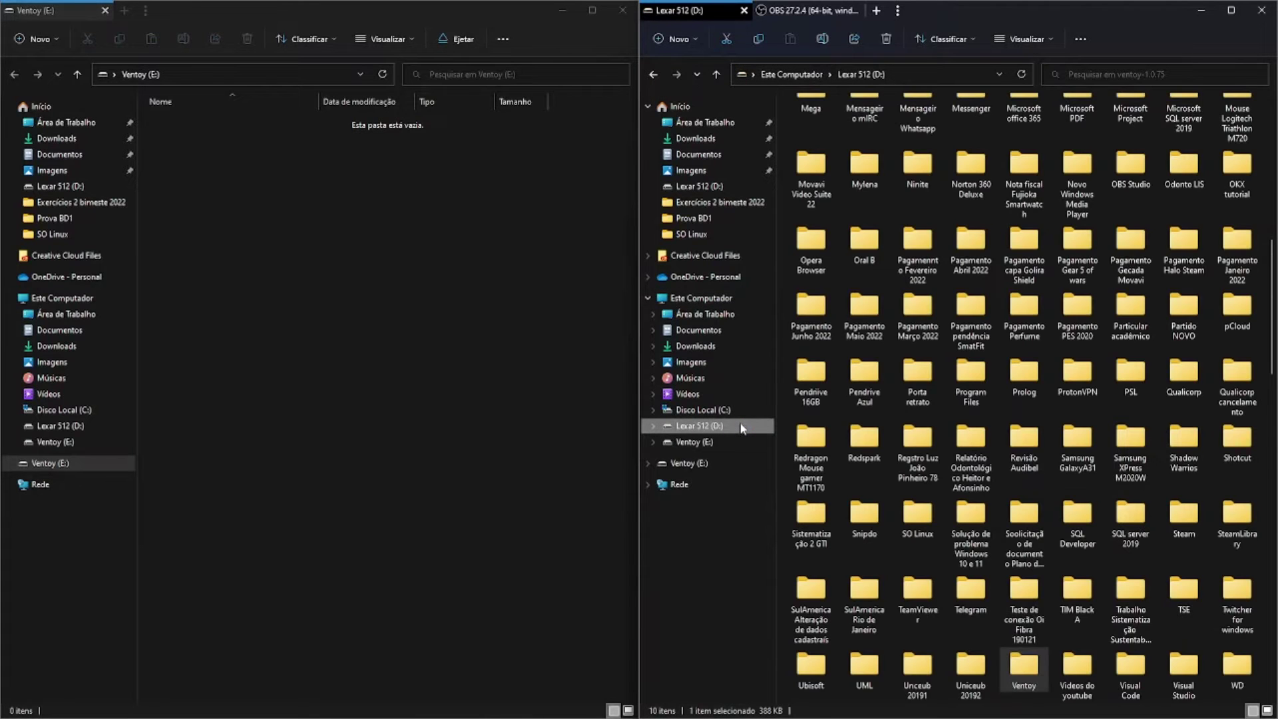
{"action": "scroll", "coordinate": [935, 484], "scroll_direction": "down", "scroll_amount": 10}
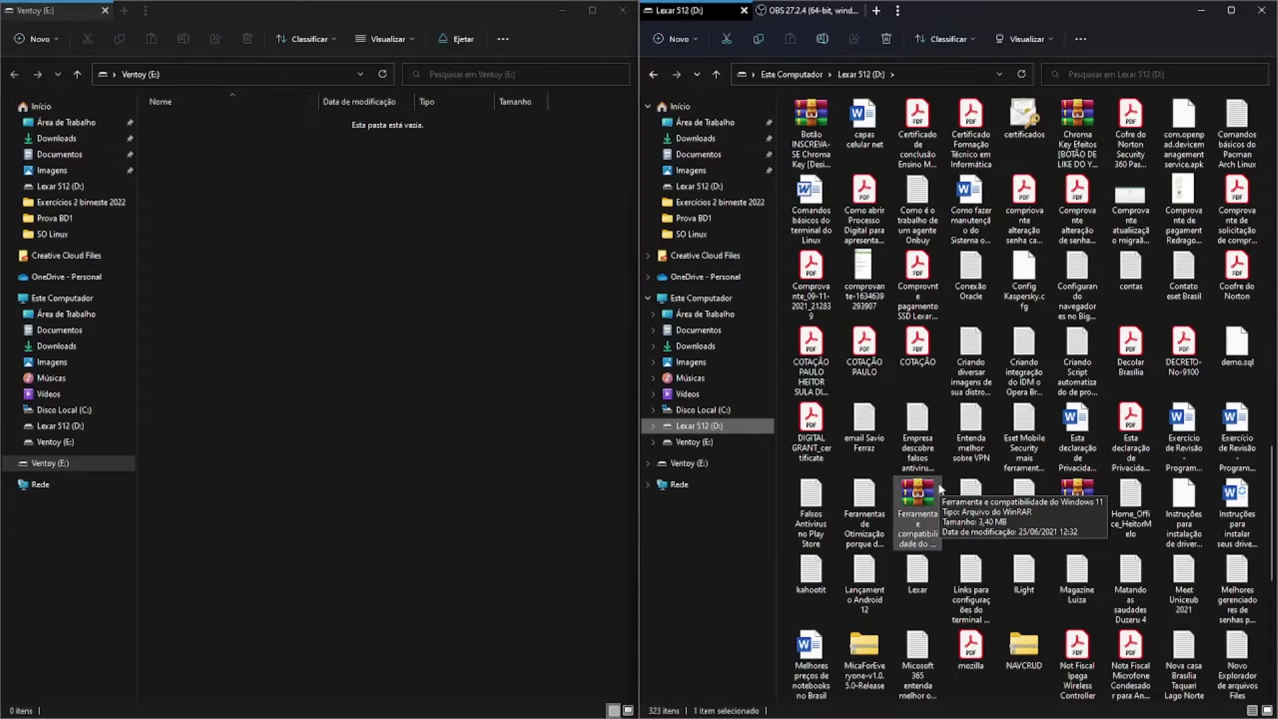
{"action": "scroll", "coordinate": [1013, 510], "scroll_direction": "up", "scroll_amount": 6}
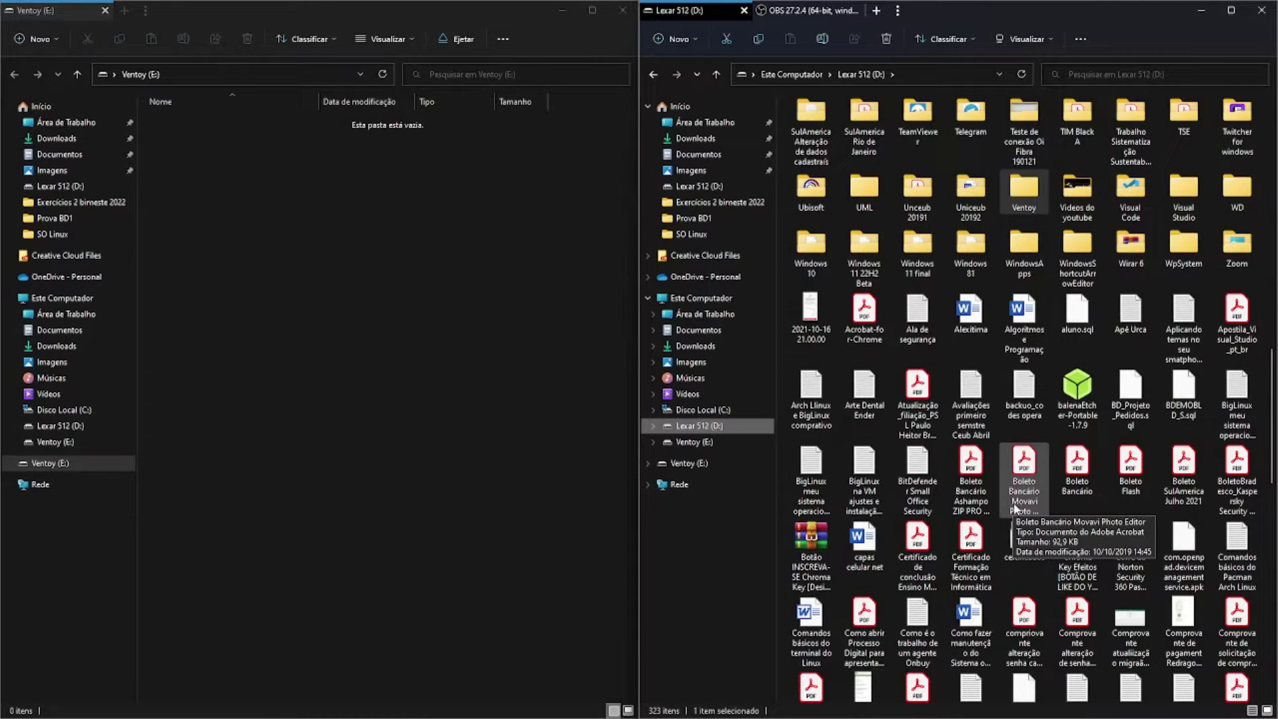
{"action": "double_click", "coordinate": [963, 247]}
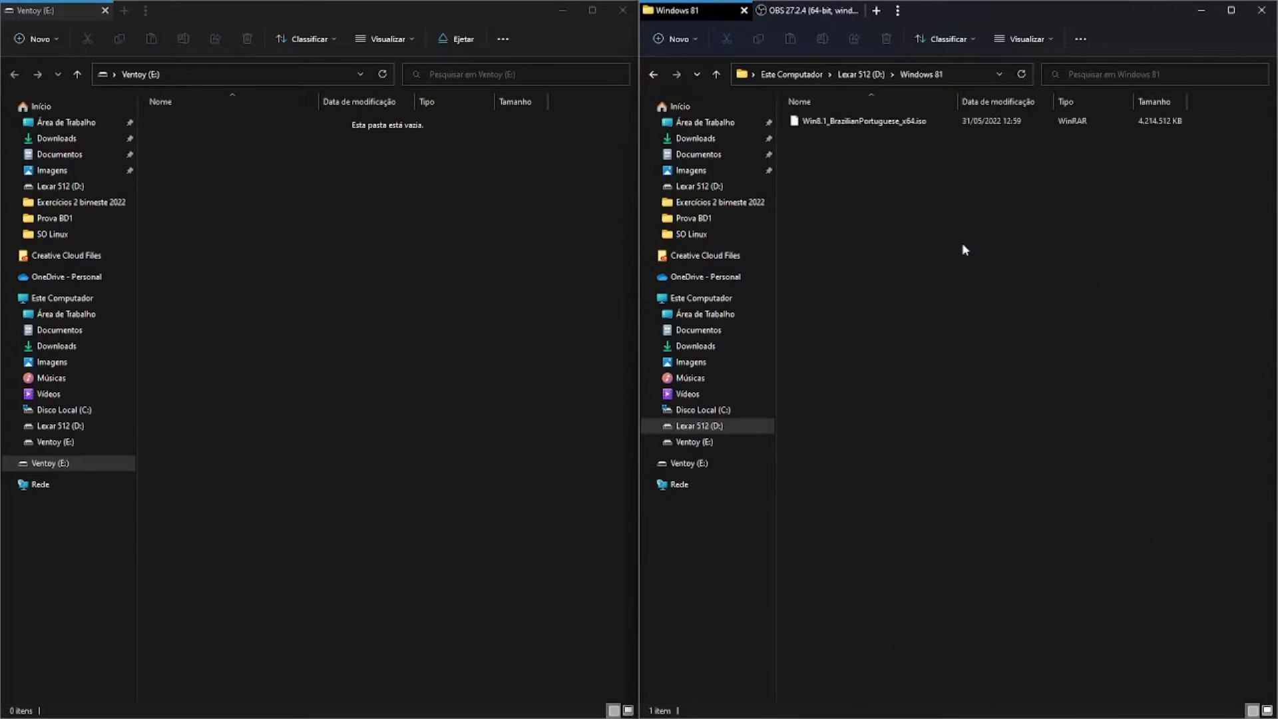
Step: Copy Win8.1_BrazilianPortuguese_x64.iso from the Windows 81 folder to the Ventoy (E:) drive
{"action": "left_click", "coordinate": [872, 126]}
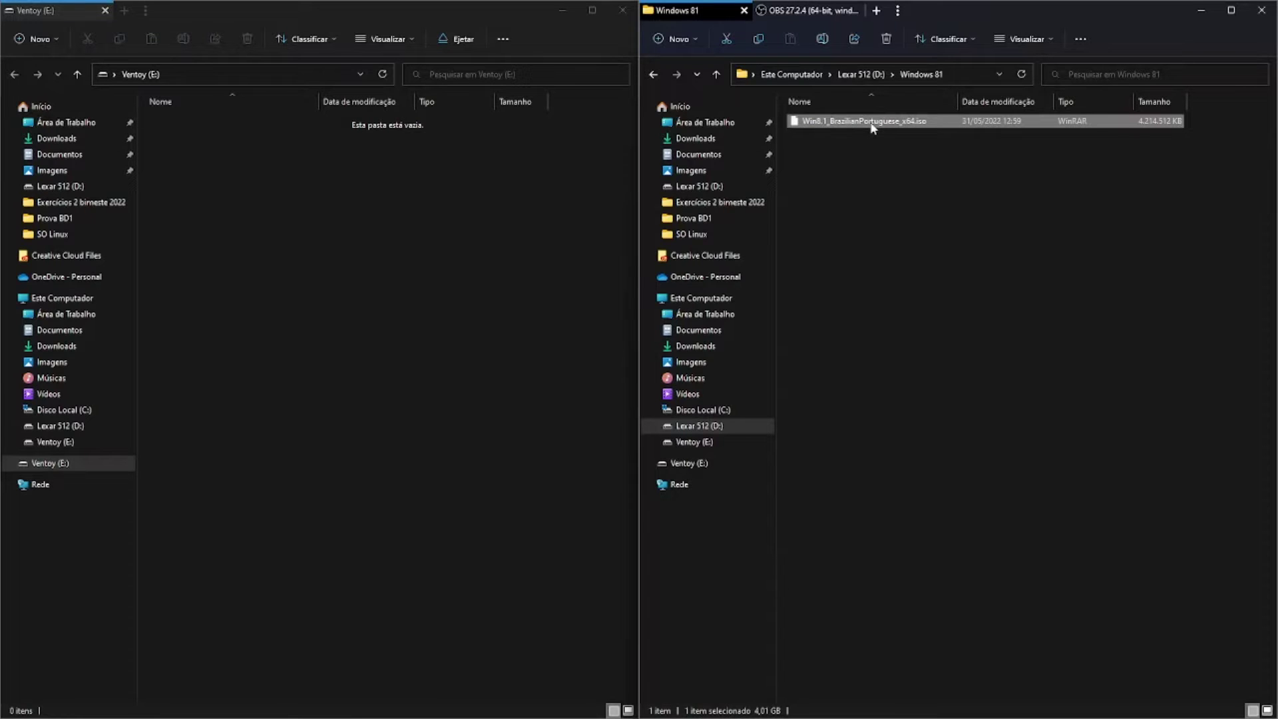
{"action": "right_click", "coordinate": [872, 127]}
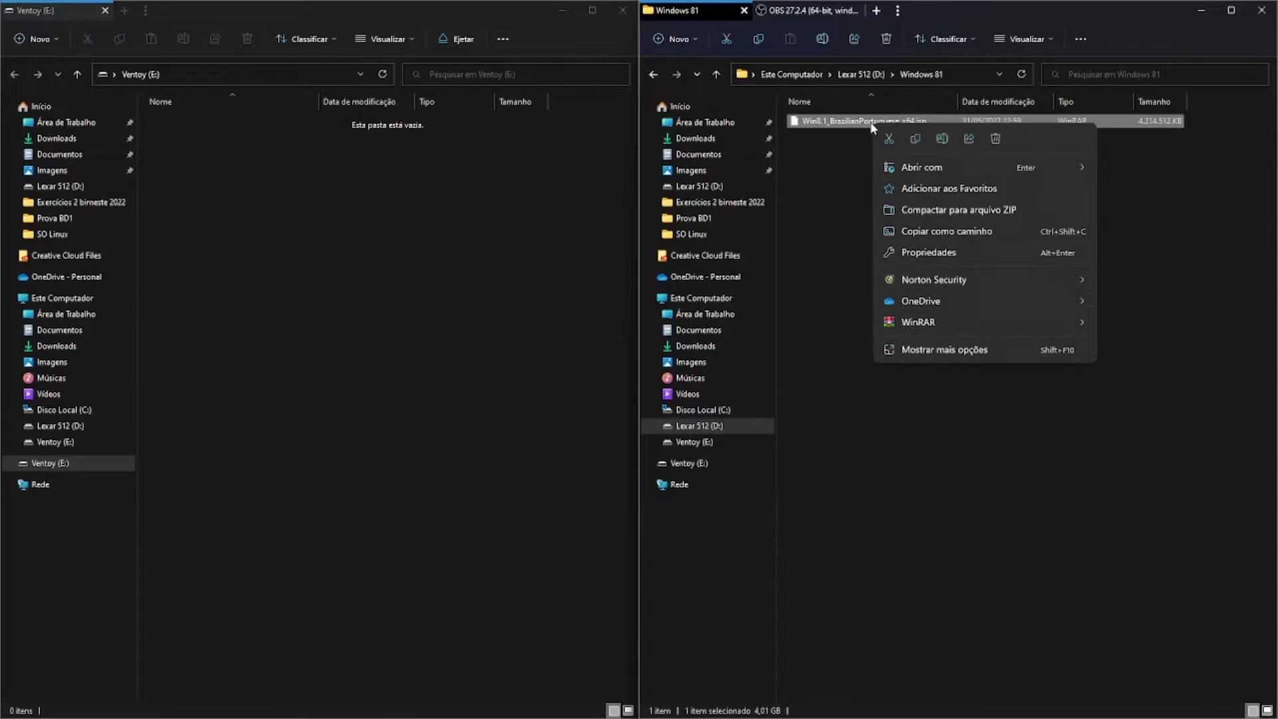
{"action": "left_click", "coordinate": [914, 139]}
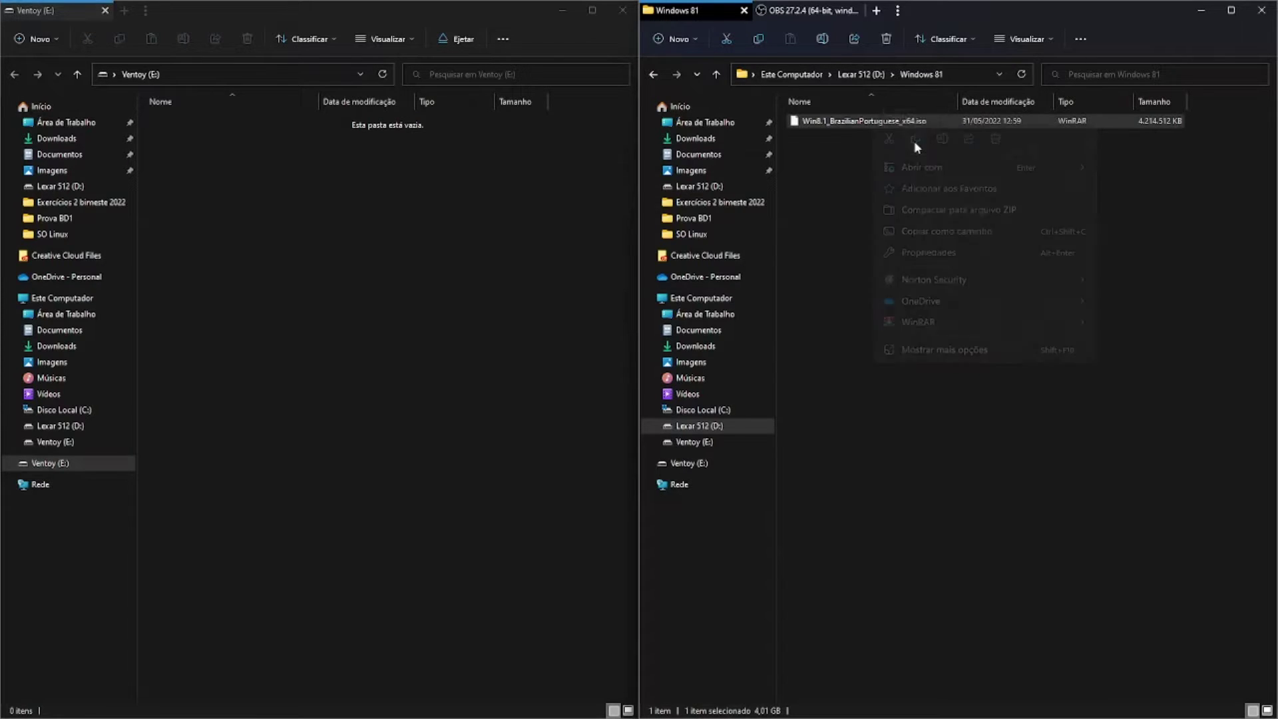
{"action": "right_click", "coordinate": [237, 197]}
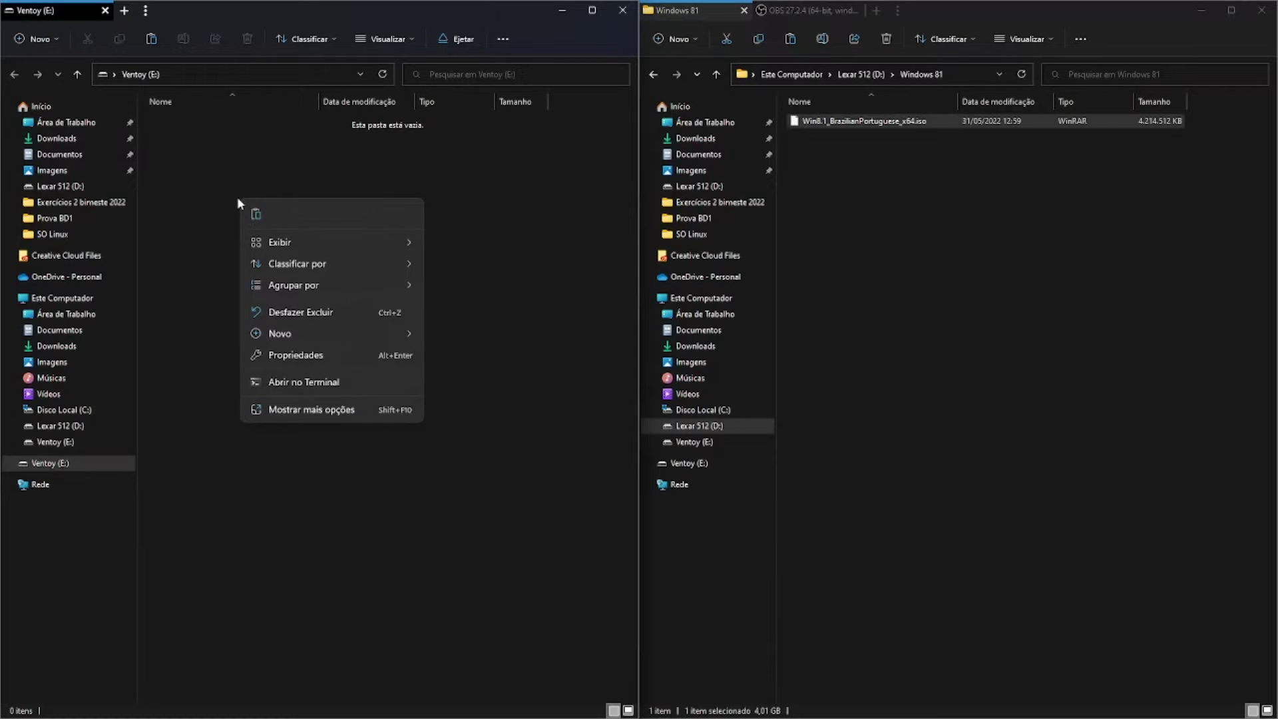
{"action": "key", "text": "ctrl+v"}
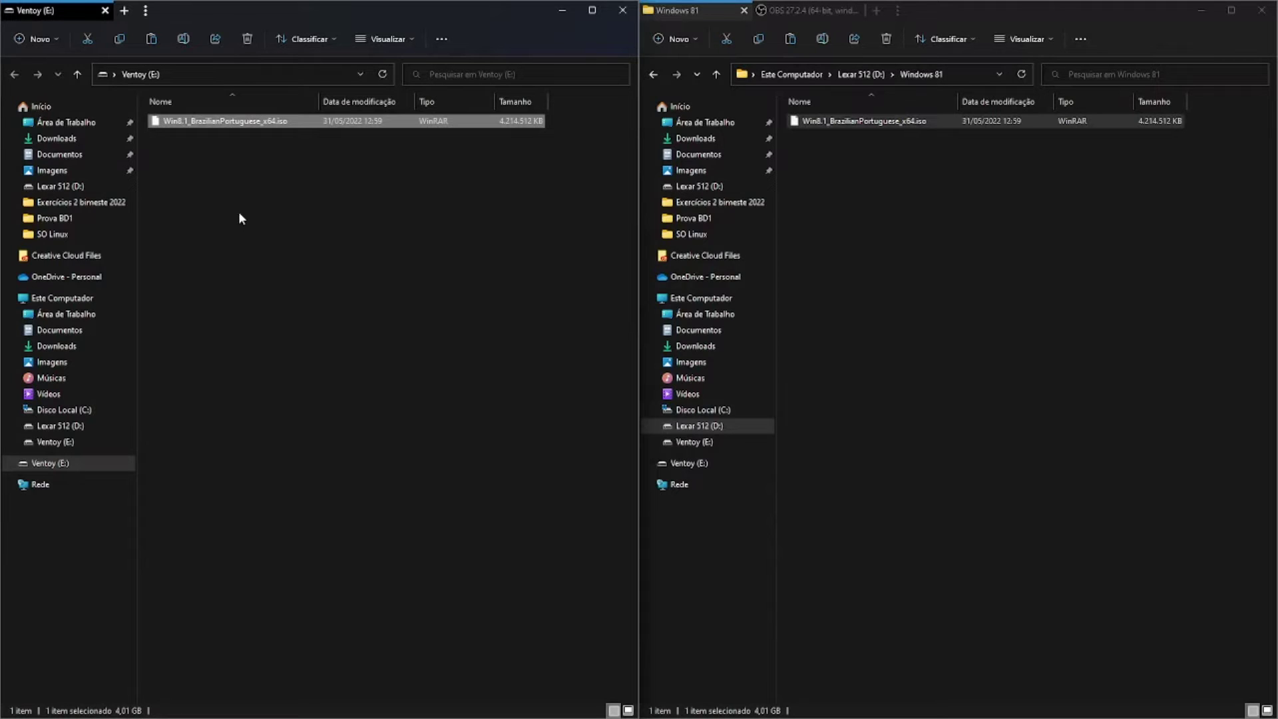
Step: Copy Windows.iso from the Windows 10 folder on Lexar 512 (D:) to the Ventoy (E:) drive
{"action": "left_click", "coordinate": [653, 75]}
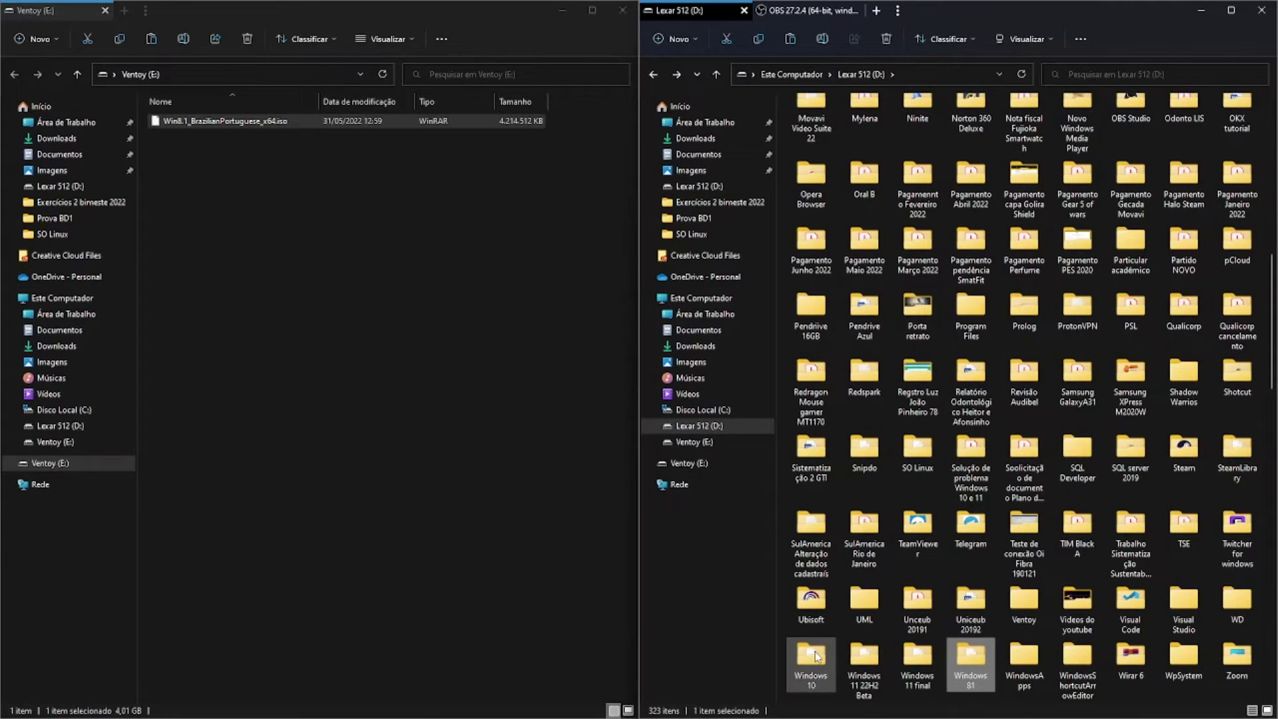
{"action": "double_click", "coordinate": [812, 656]}
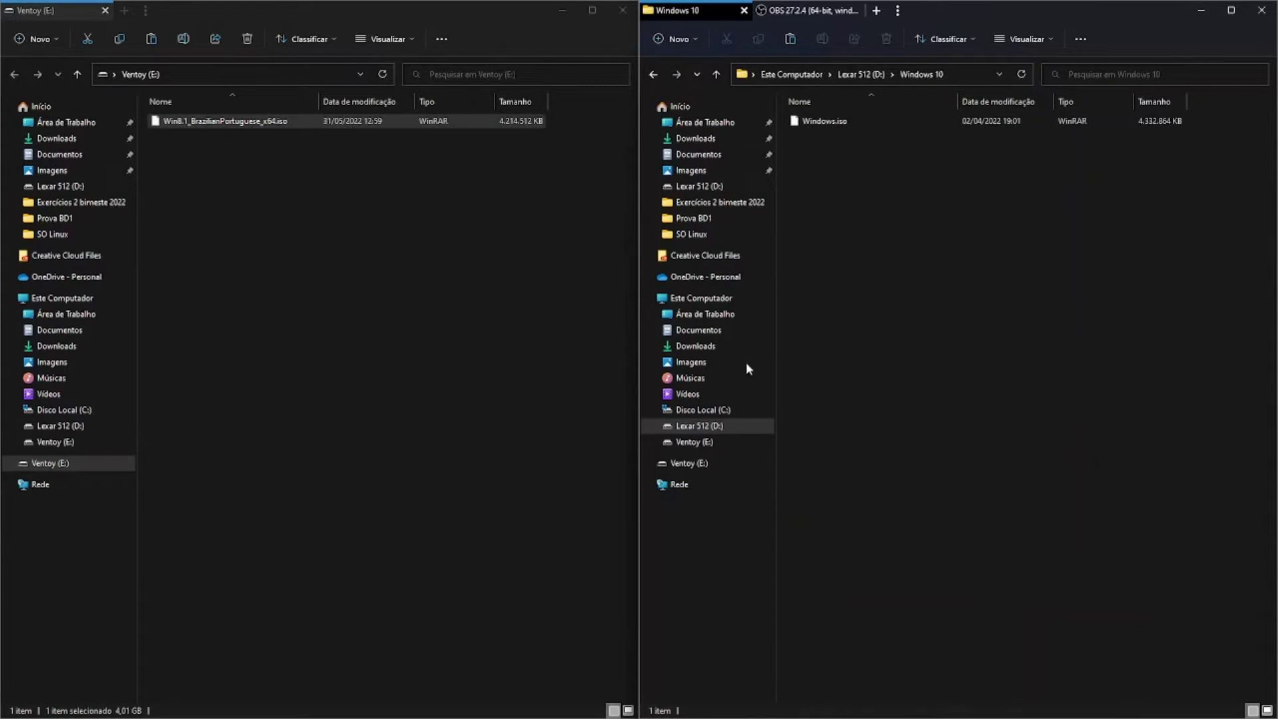
{"action": "right_click", "coordinate": [799, 118]}
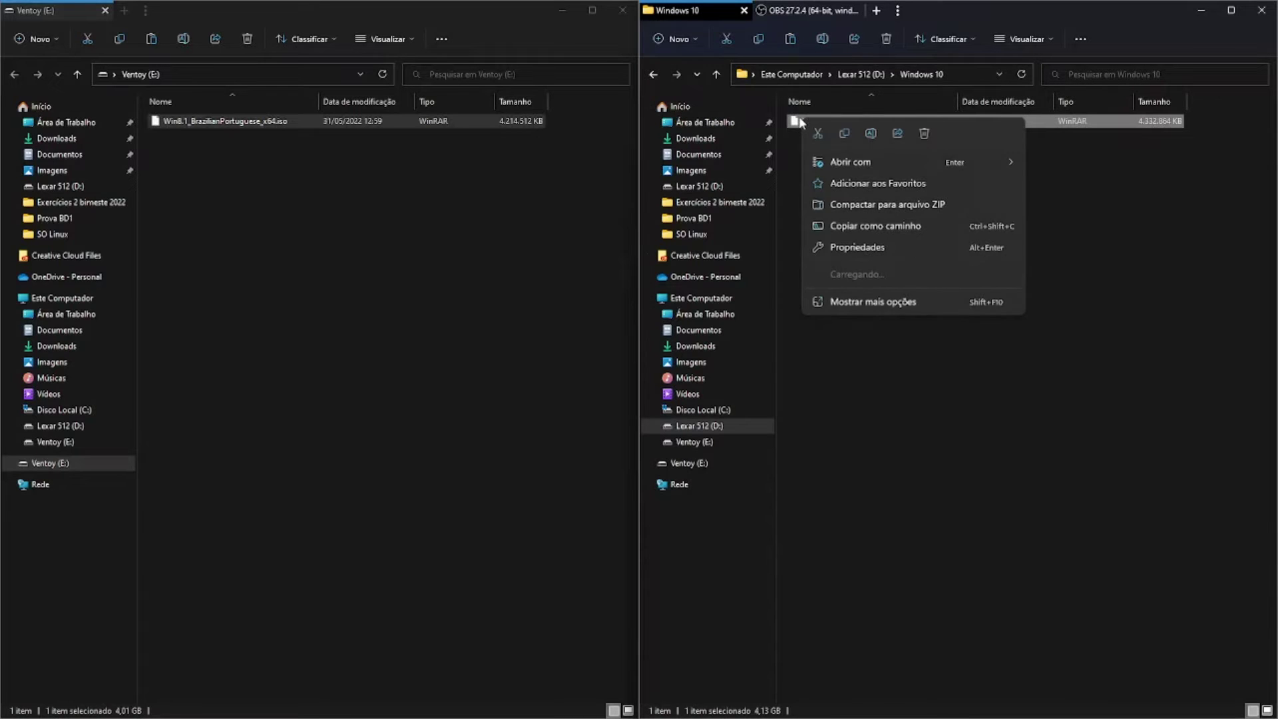
{"action": "left_click", "coordinate": [845, 133]}
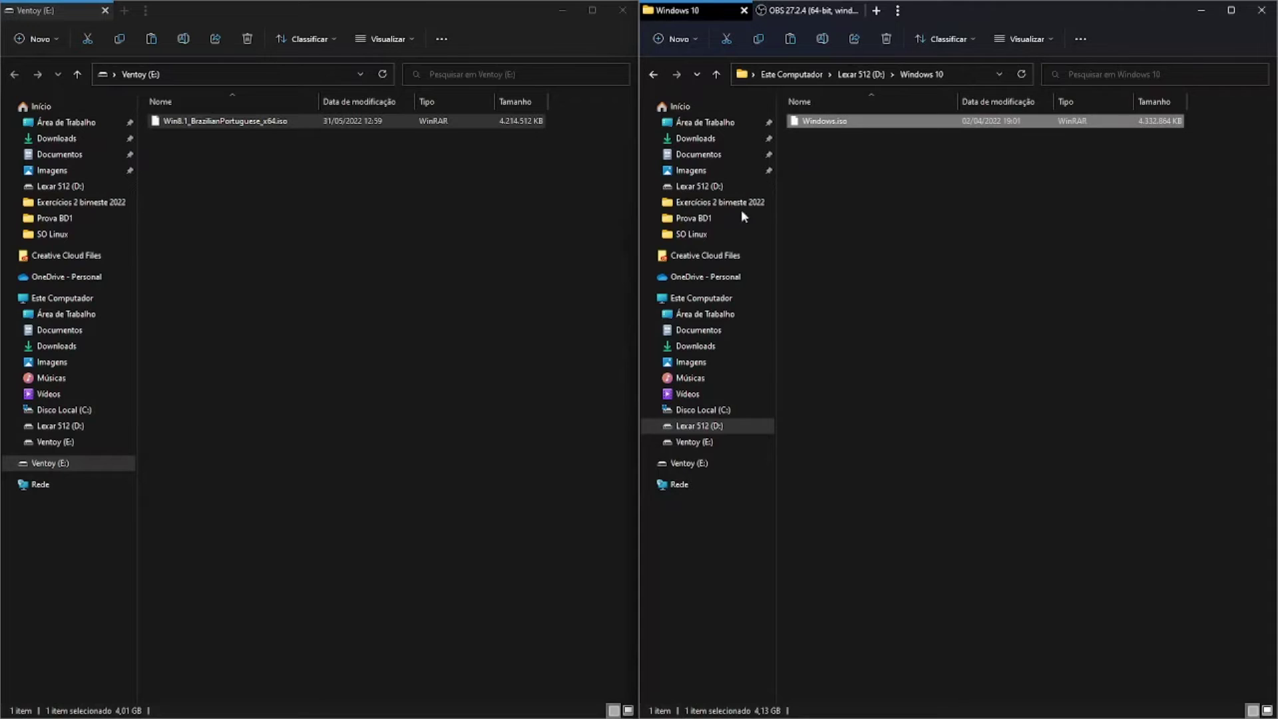
{"action": "left_click", "coordinate": [221, 198]}
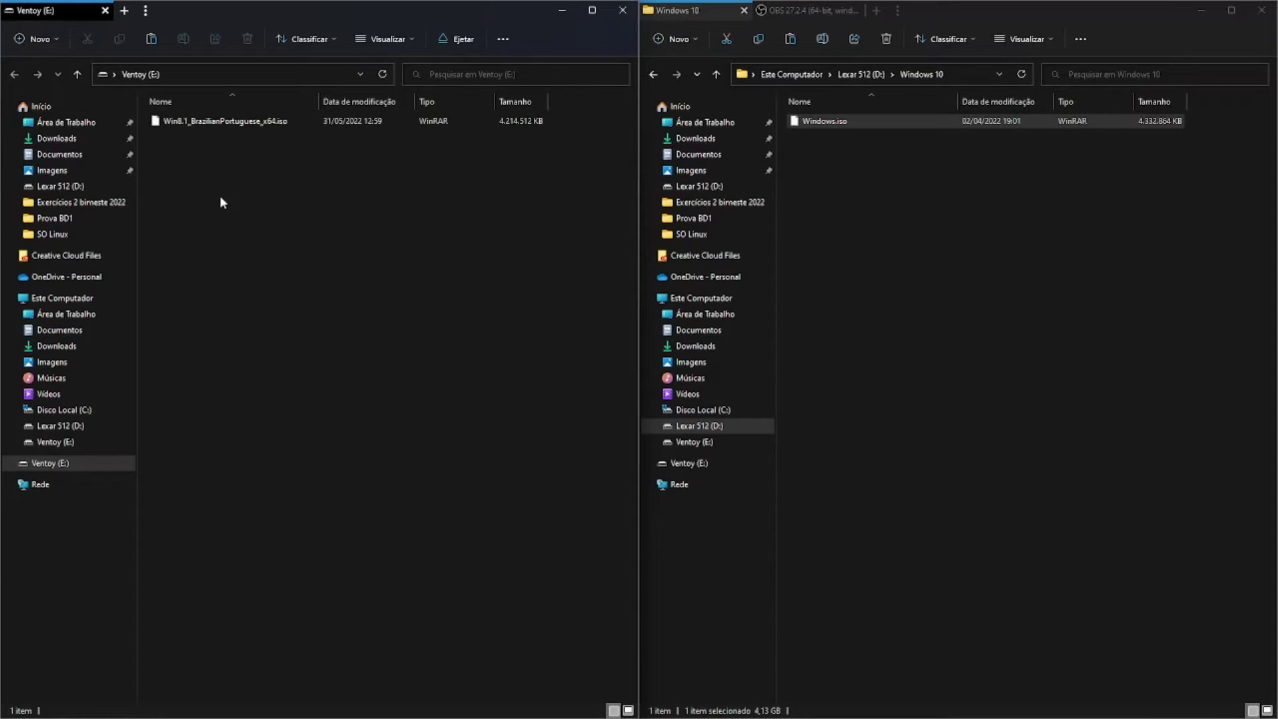
{"action": "key", "text": "ctrl+v"}
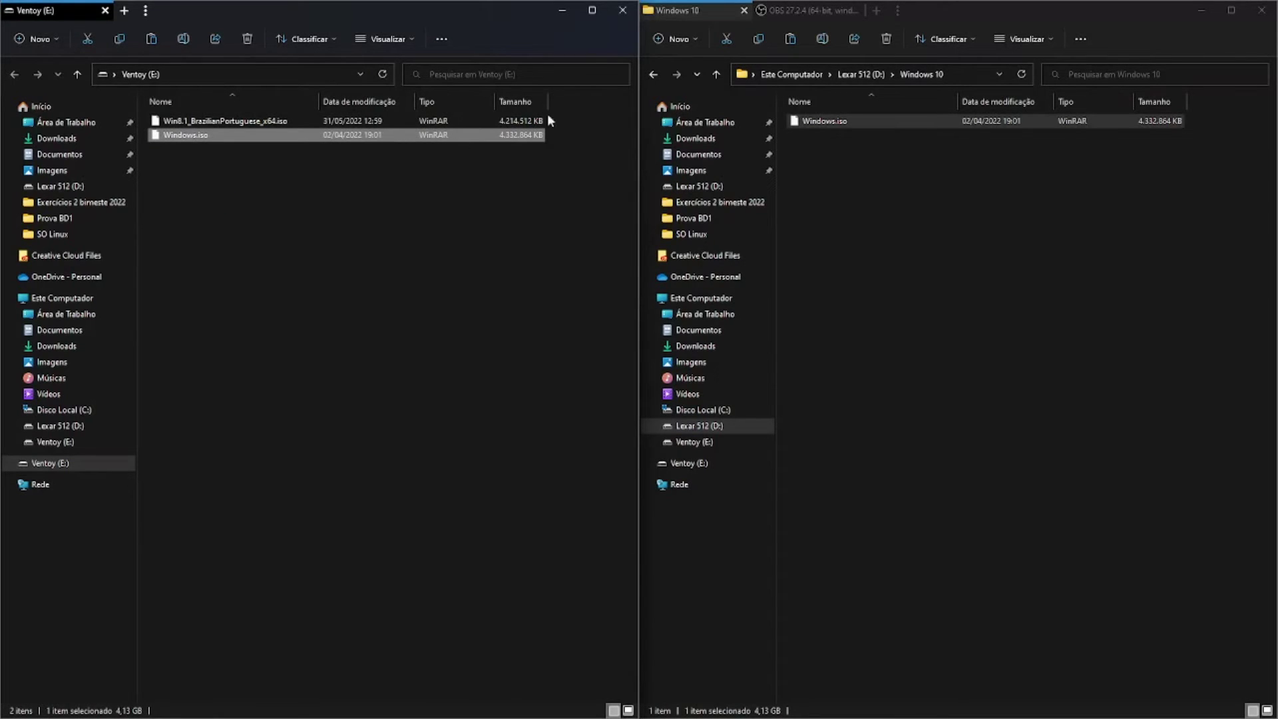
Step: Open the Windows 11 22H2 Beta folder on Lexar 512 (D:) and check the Windows11_InsiderPreview_Client_x64_pt-br_22621.iso file's details
{"action": "left_click", "coordinate": [651, 77]}
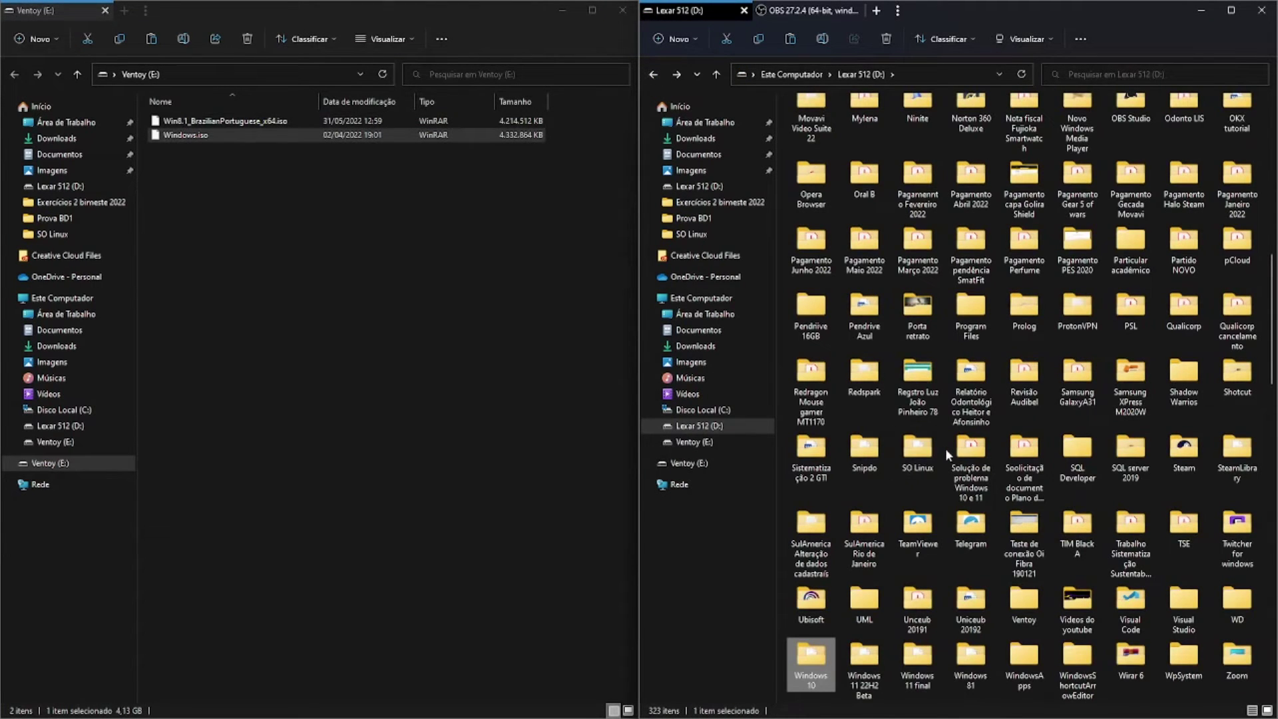
{"action": "double_click", "coordinate": [880, 653]}
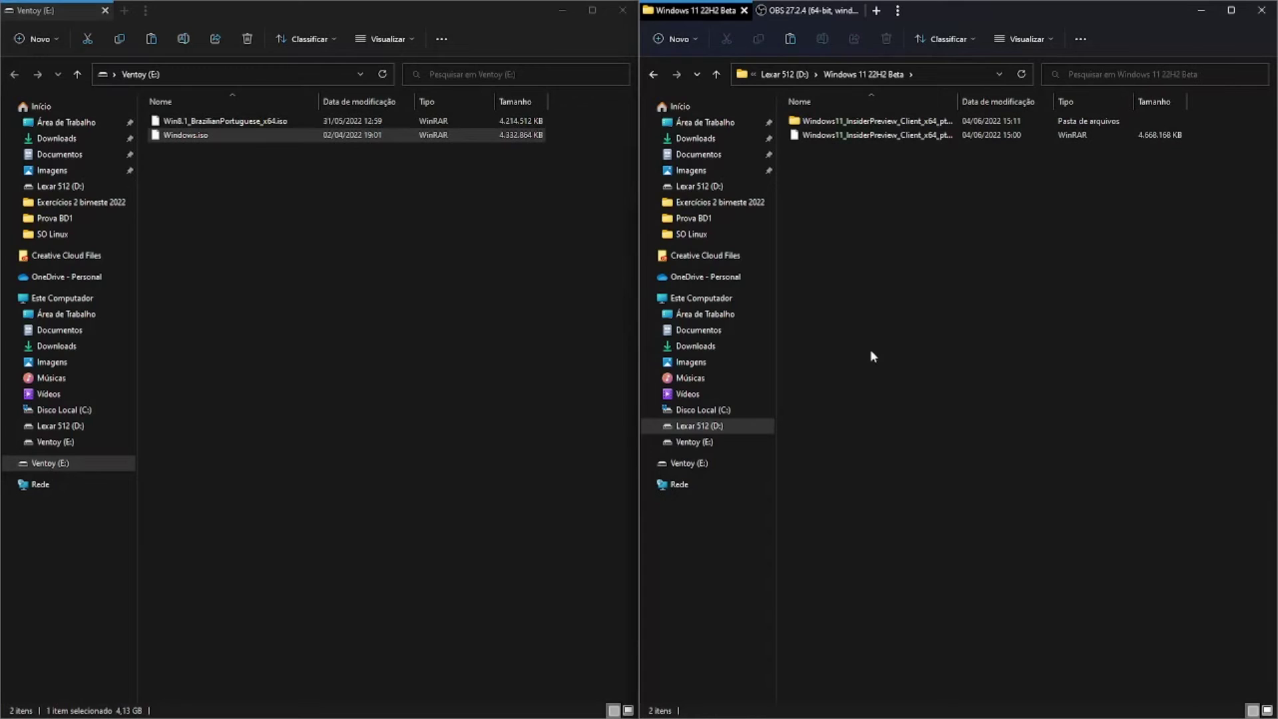
{"action": "left_click", "coordinate": [888, 140]}
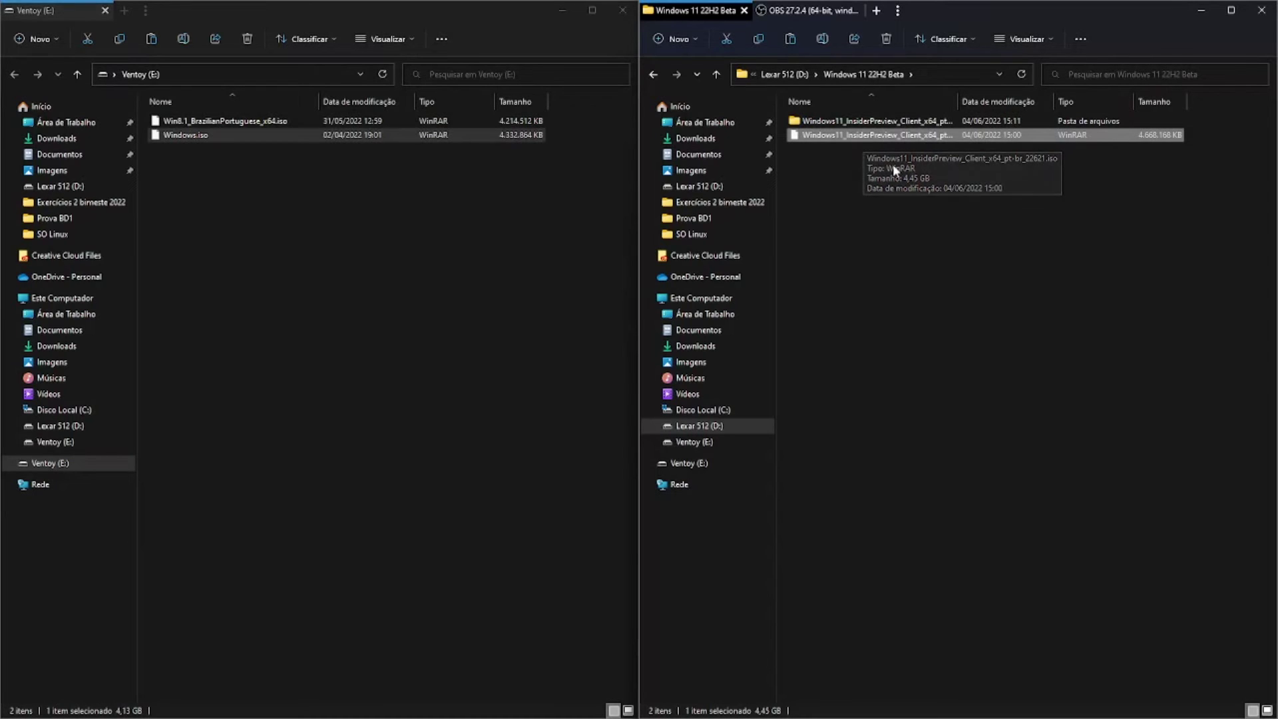
Step: Copy Win11_BrazilianPortuguese_x64v1.iso from the Windows 11 final folder on Lexar 512 (D:) to Ventoy (E:), repositioning the copy progress window
{"action": "left_click", "coordinate": [652, 76]}
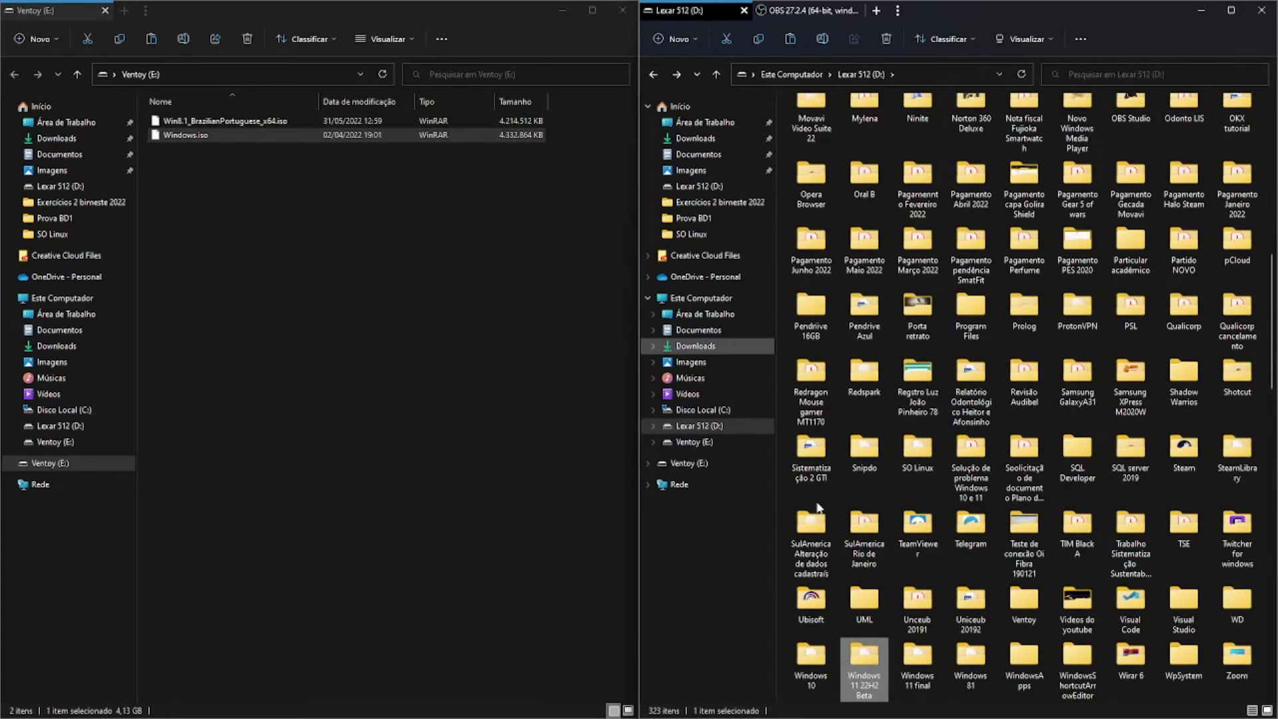
{"action": "left_click", "coordinate": [917, 666]}
{"action": "double_click", "coordinate": [917, 665]}
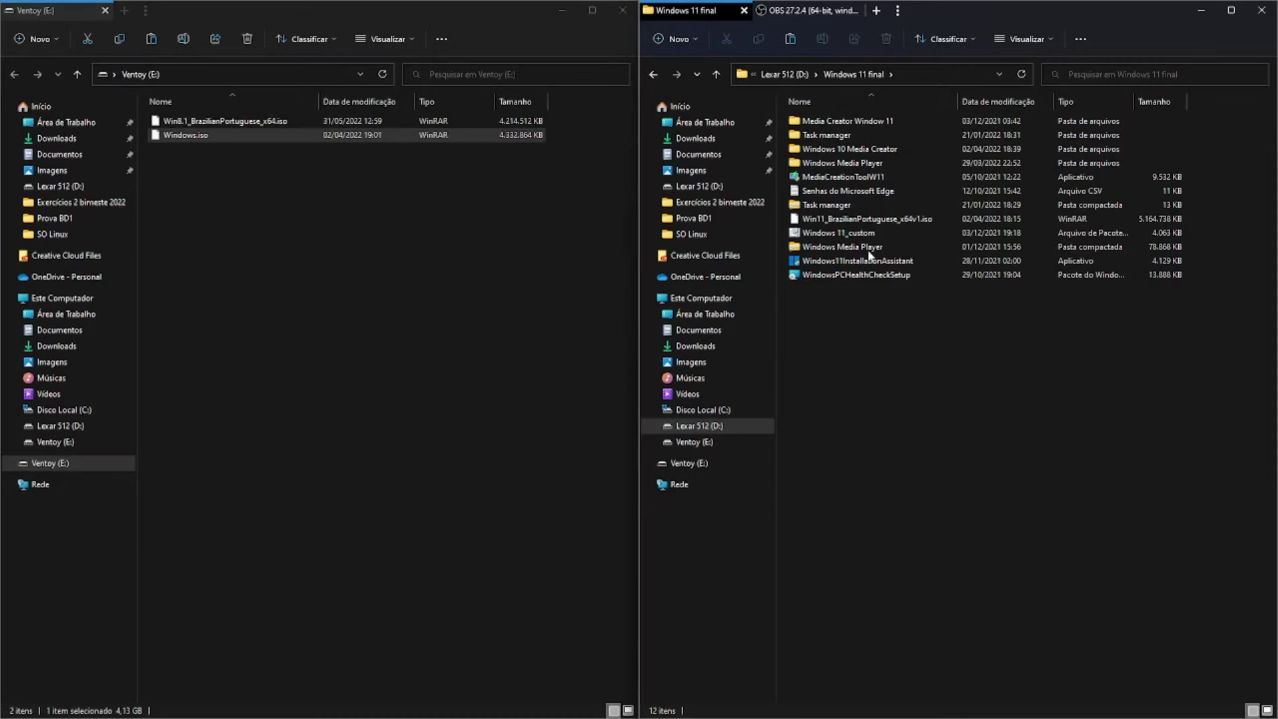
{"action": "left_click", "coordinate": [894, 225]}
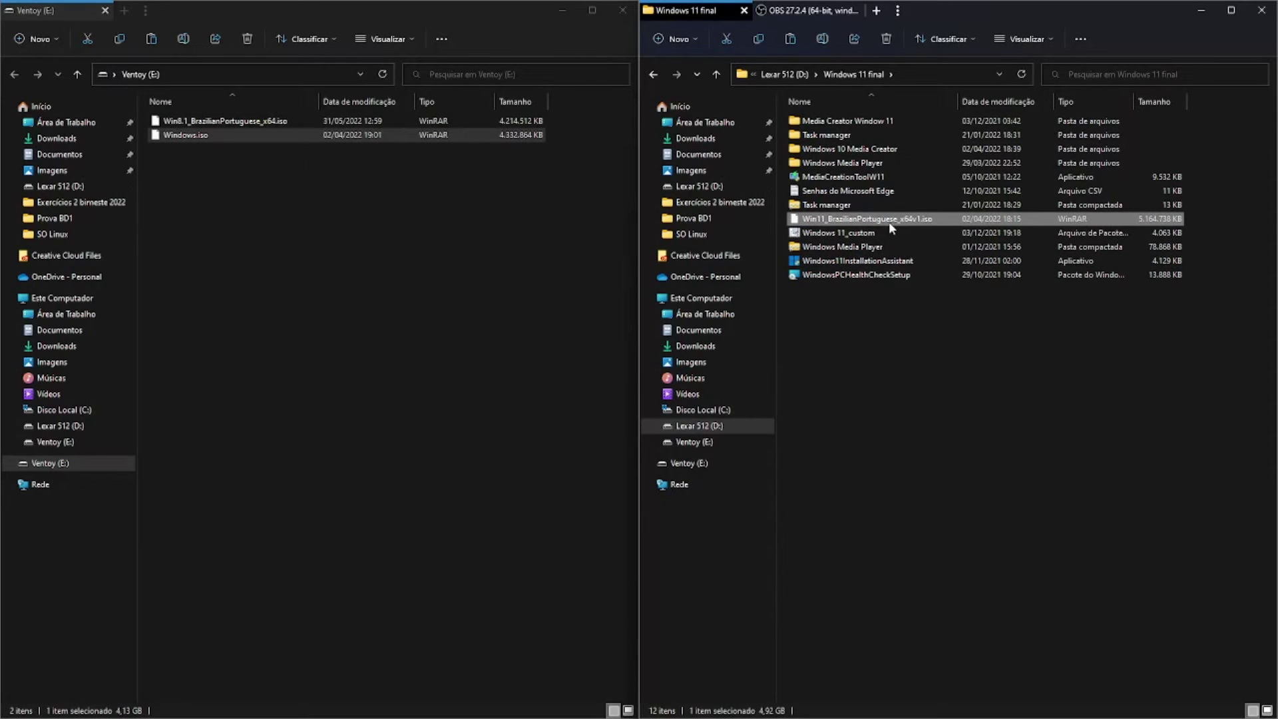
{"action": "right_click", "coordinate": [889, 225]}
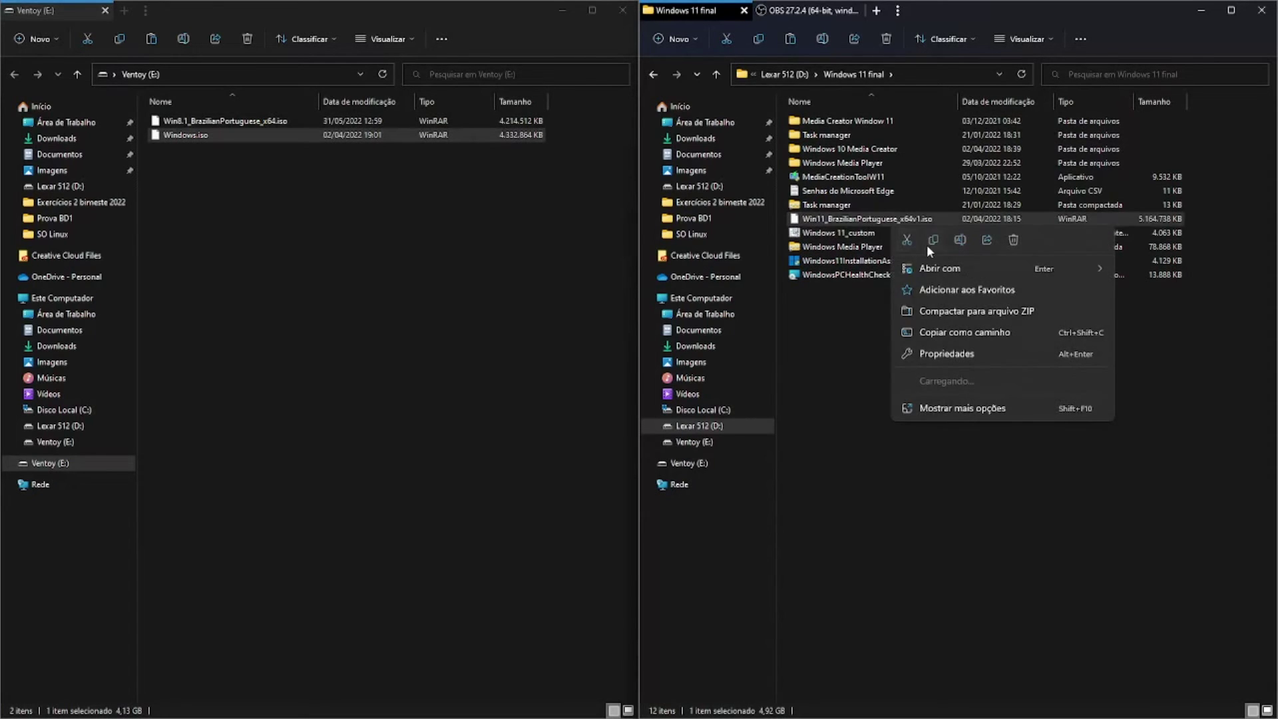
{"action": "left_click", "coordinate": [930, 241]}
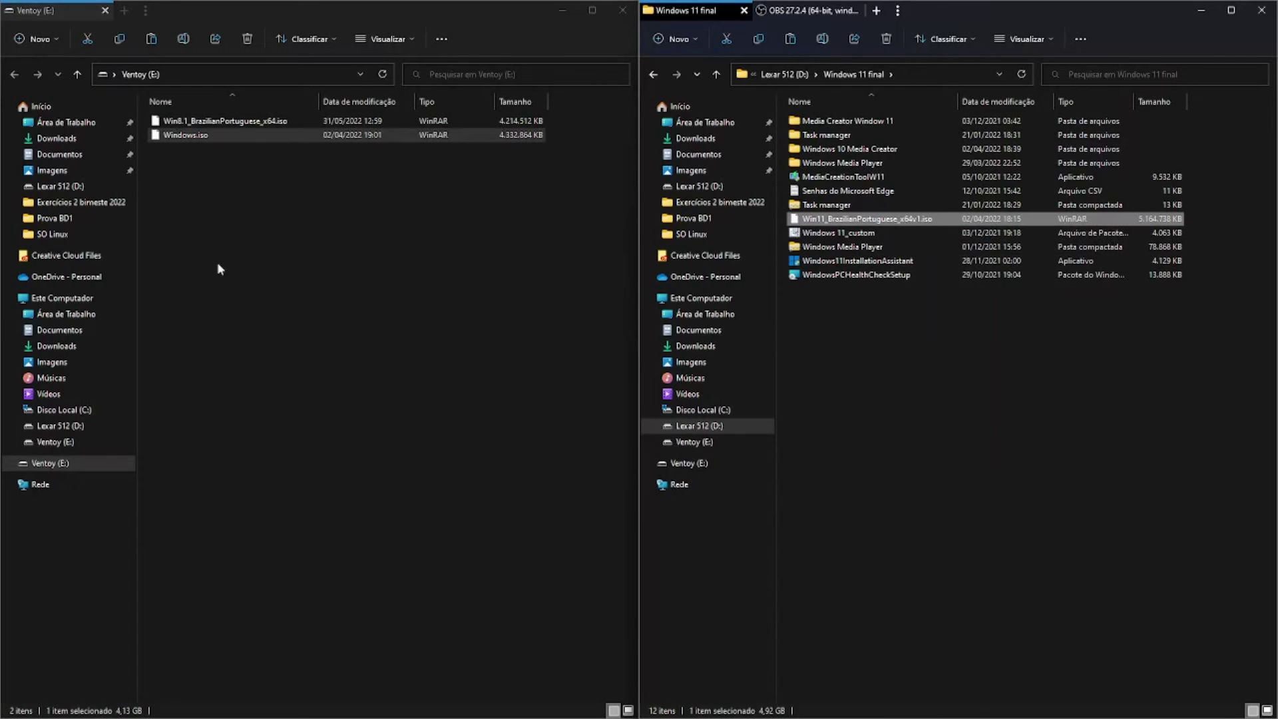
{"action": "left_click", "coordinate": [185, 174]}
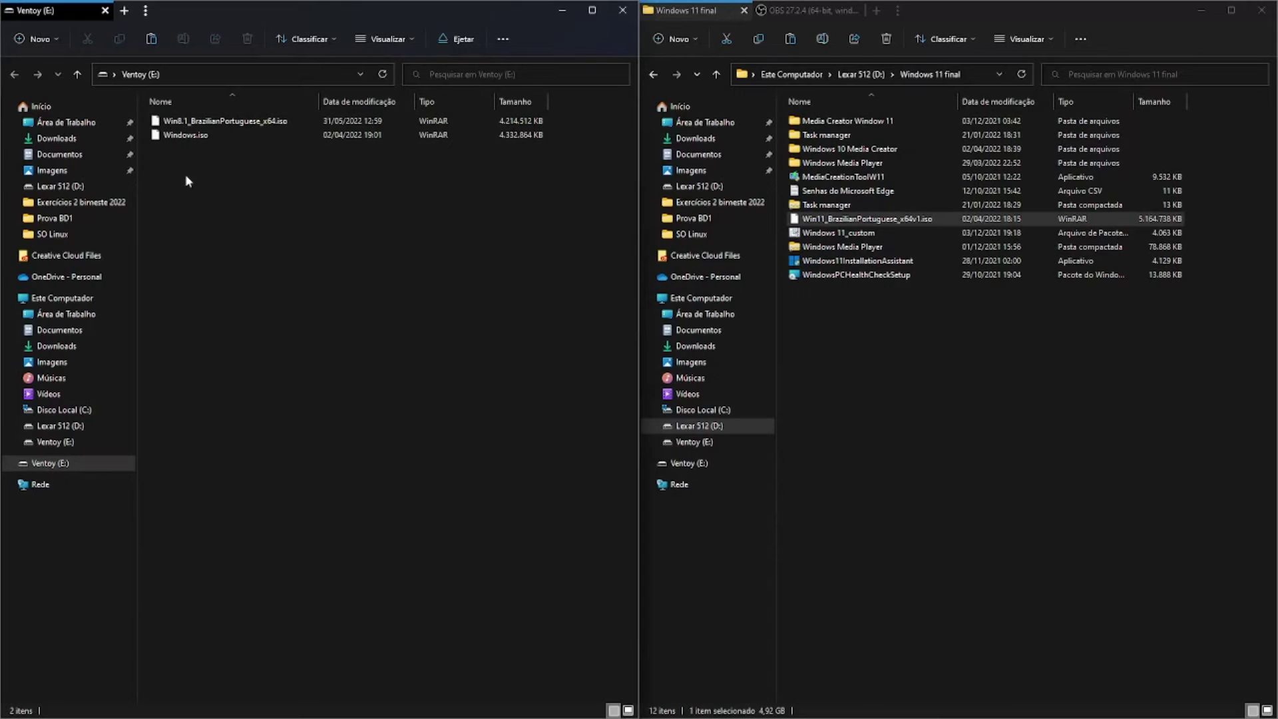
{"action": "key", "text": "ctrl+v"}
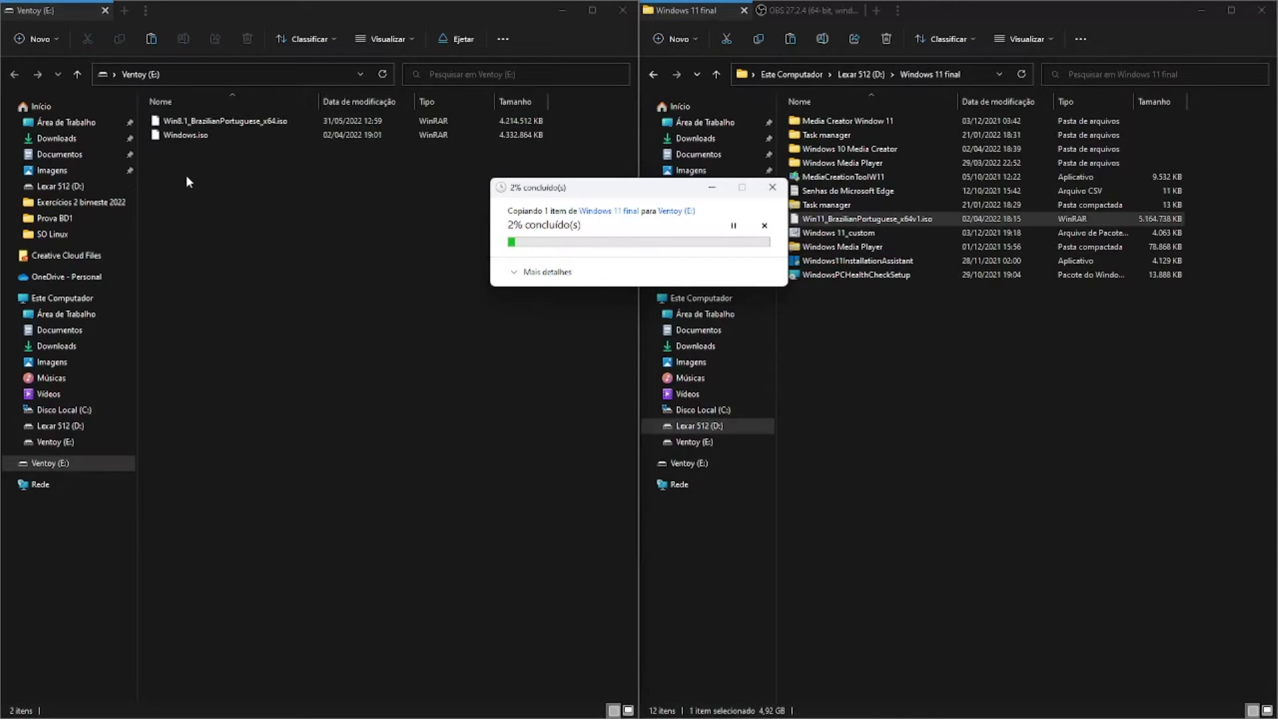
{"action": "left_click_drag", "start_coordinate": [639, 193], "coordinate": [434, 167]}
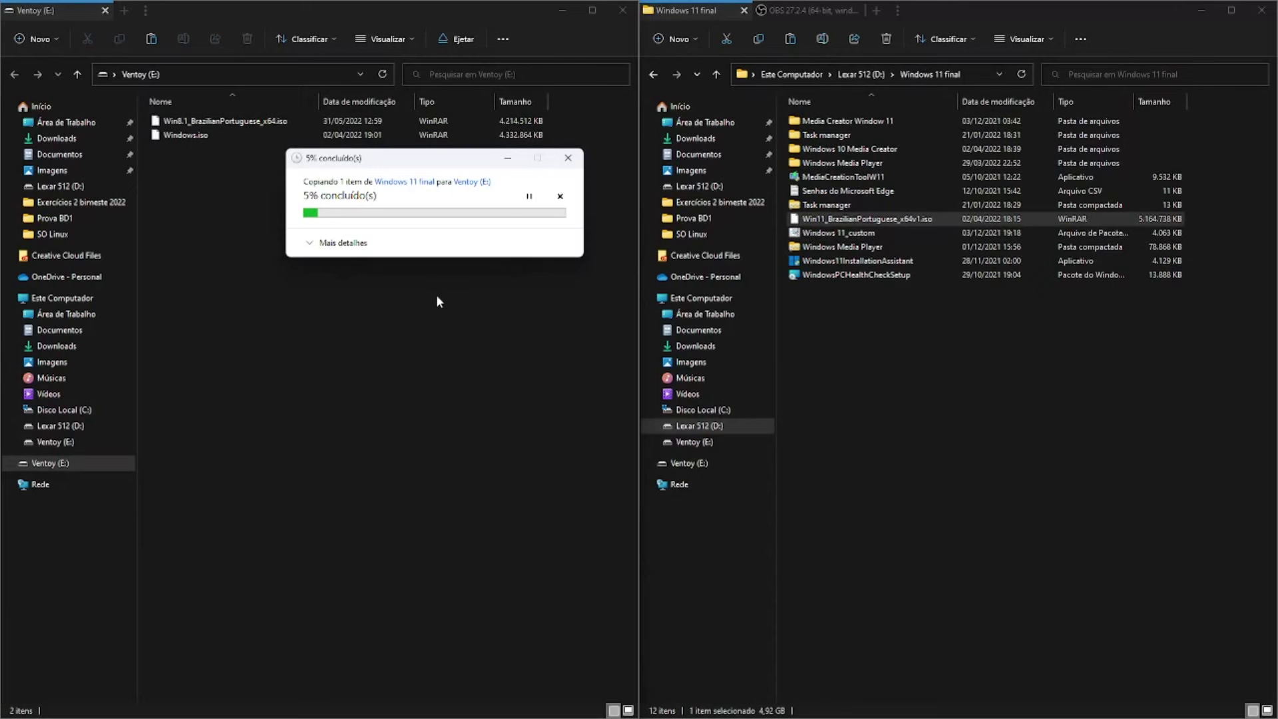
{"action": "left_click_drag", "start_coordinate": [447, 158], "coordinate": [509, 223]}
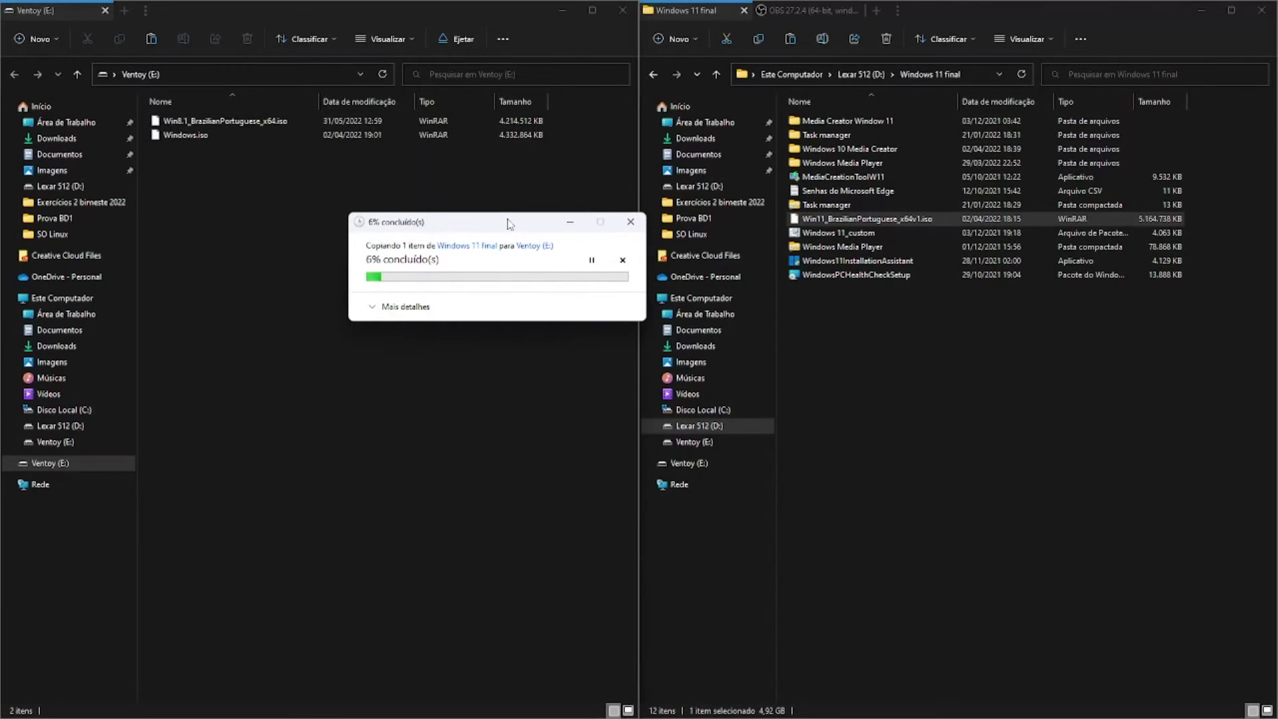
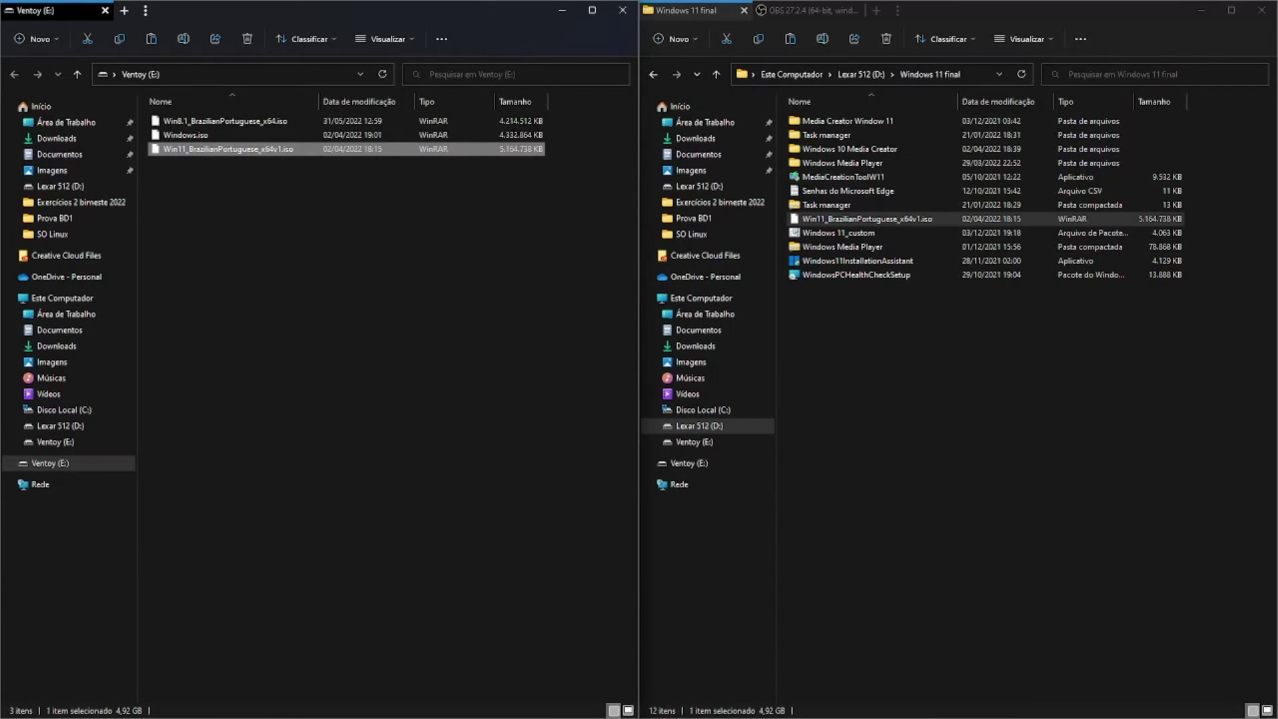
Step: Close the Windows 11 final File Explorer window and clear the desktop by minimizing OBS and the Ventoy (E:) window
{"action": "left_click", "coordinate": [1262, 18]}
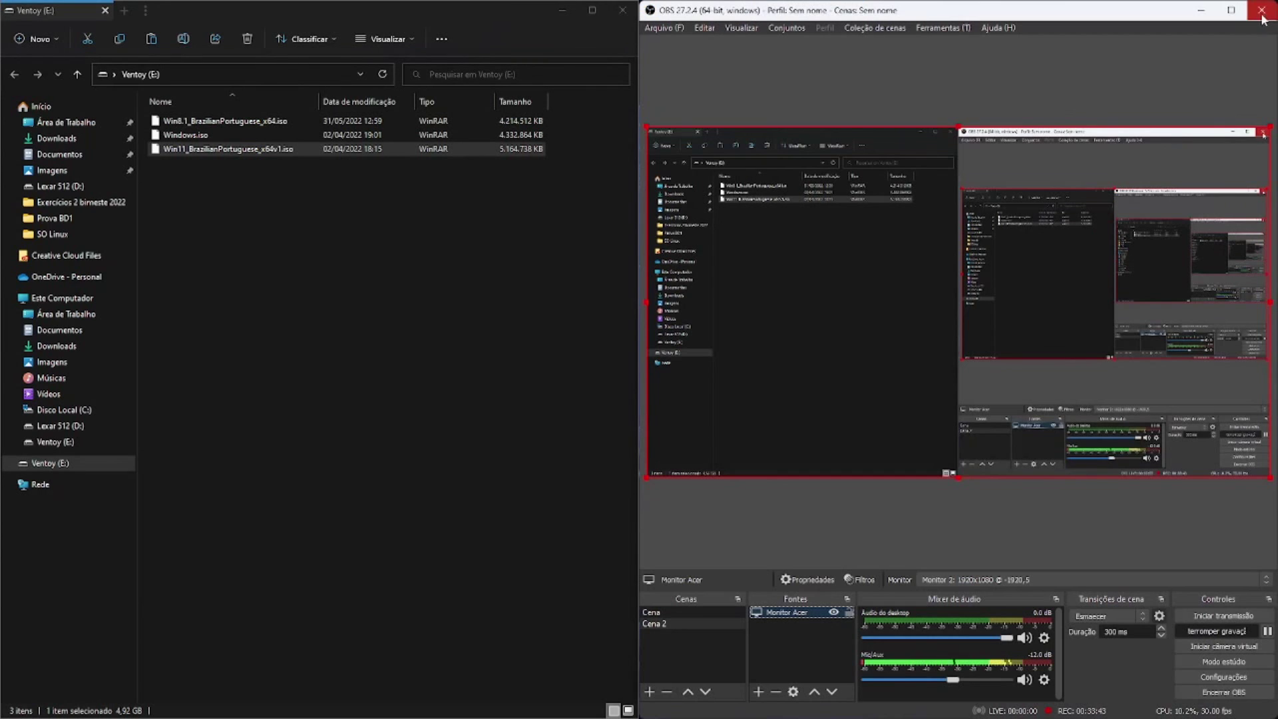
{"action": "left_click", "coordinate": [1201, 10]}
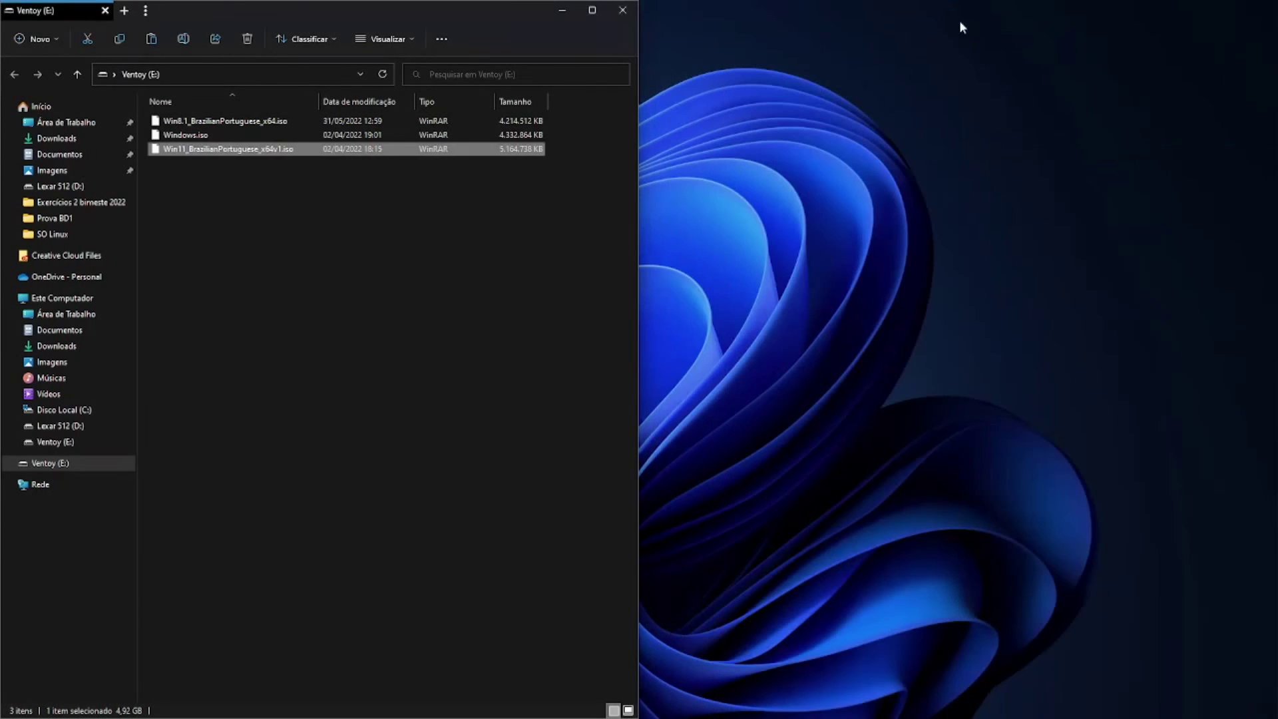
{"action": "left_click", "coordinate": [594, 4]}
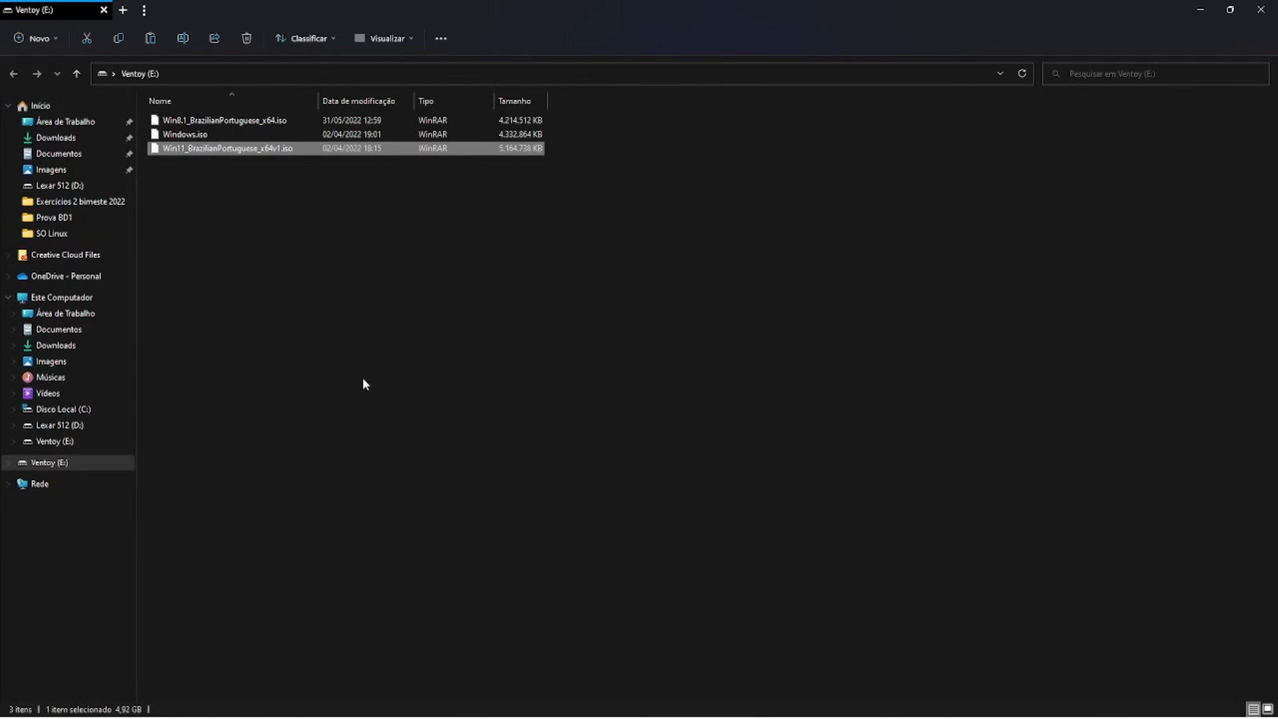
{"action": "left_click", "coordinate": [1201, 11]}
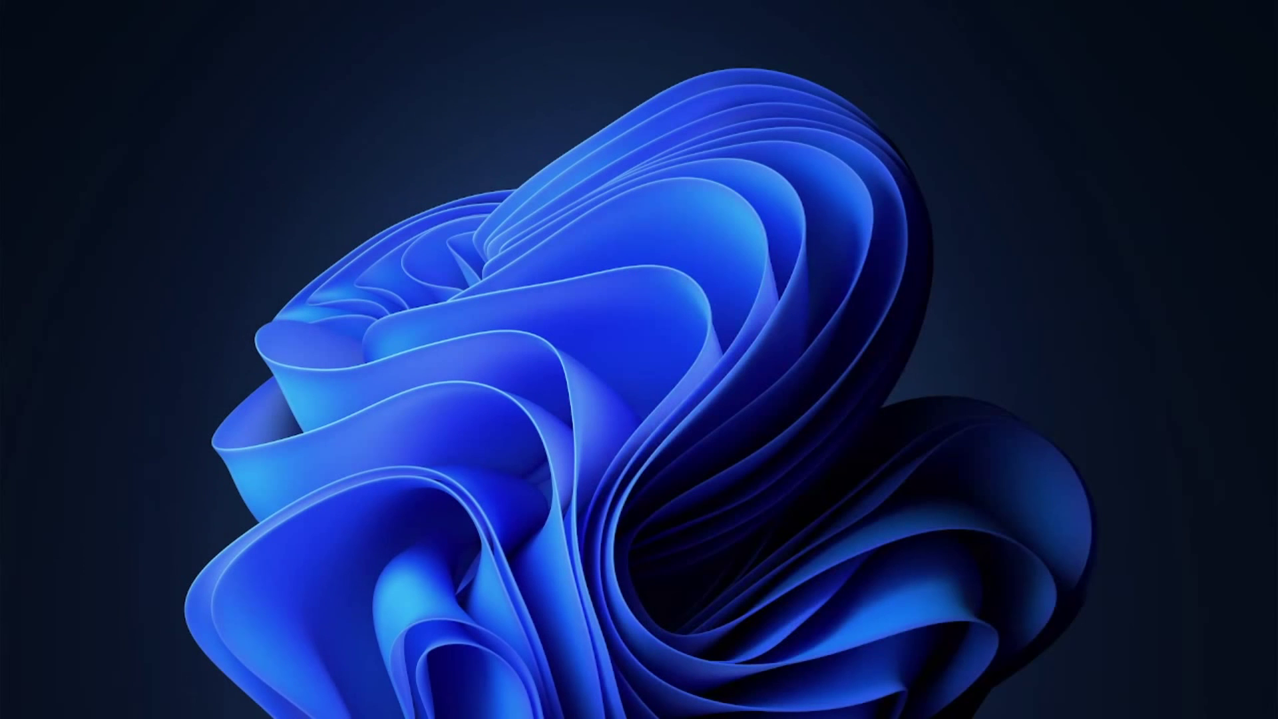
Step: Switch to OBS, maximize its window on the captured monitor, and activate the scene Cena
{"action": "key", "text": "alt+Tab"}
{"action": "left_click_drag", "start_coordinate": [975, 16], "coordinate": [603, 23]}
{"action": "left_click", "coordinate": [872, 15]}
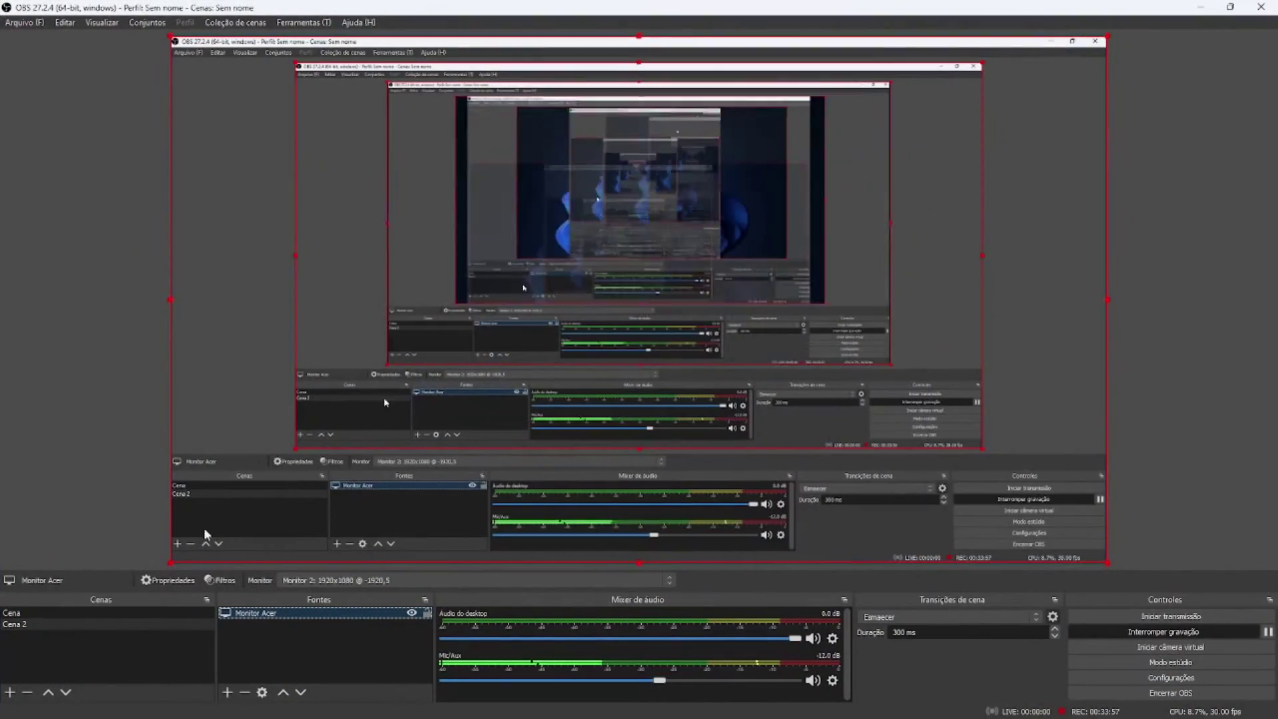
{"action": "left_click", "coordinate": [66, 619]}
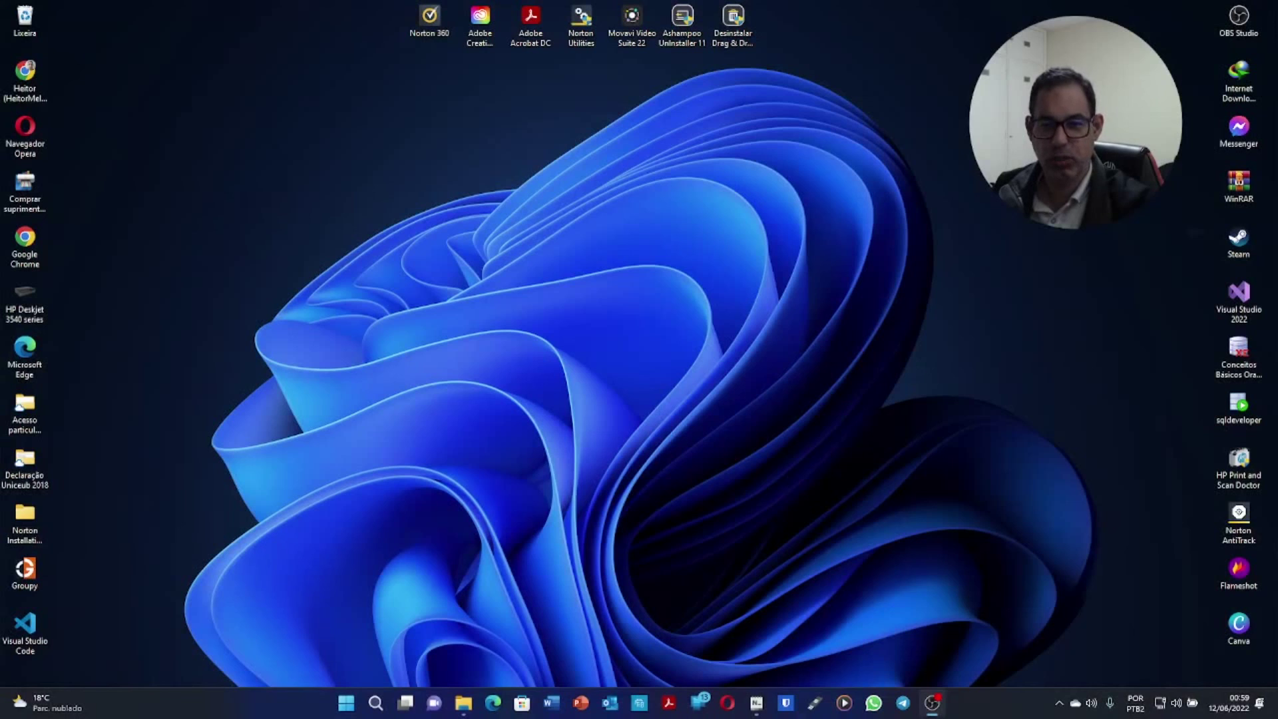